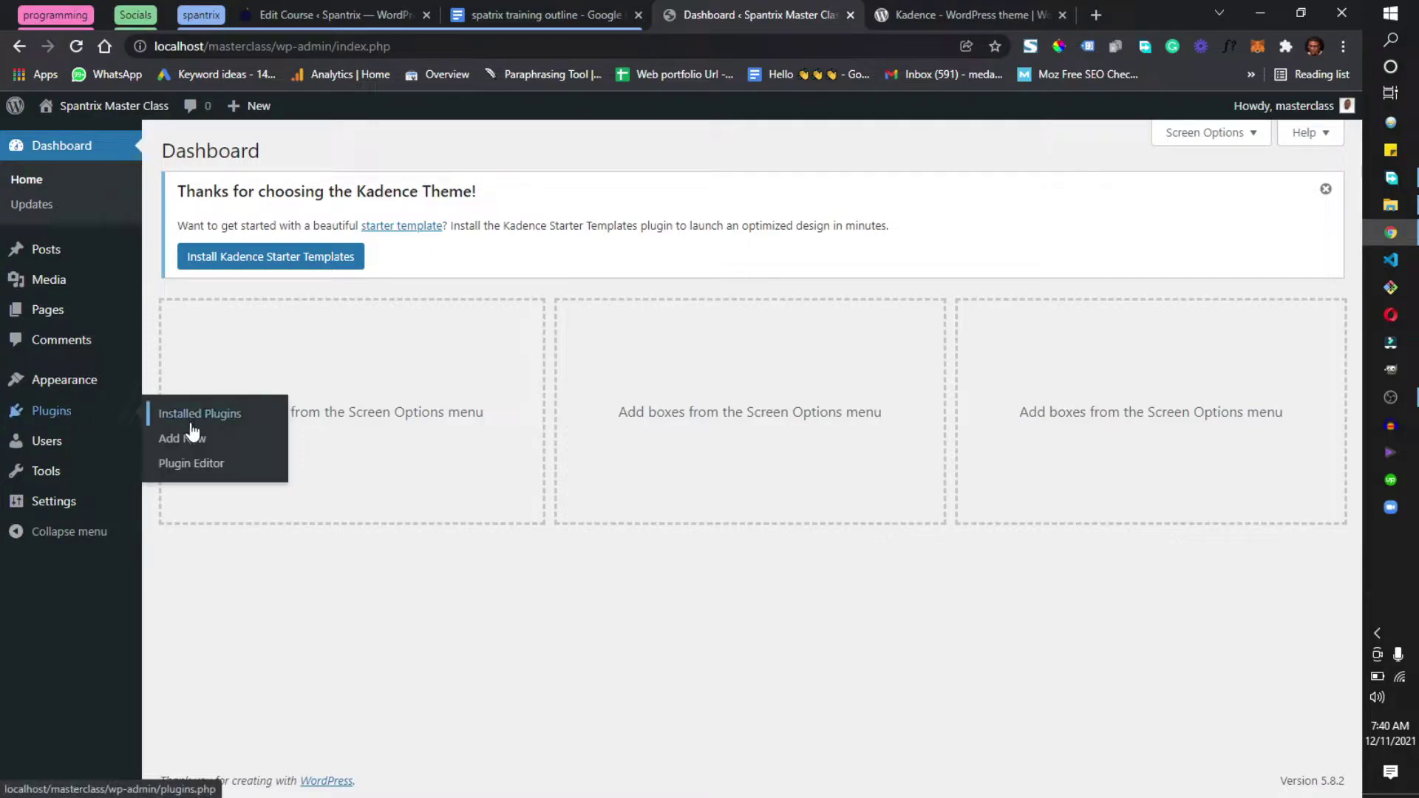
# Step: Search the Add Plugins directory for 'elementor' and browse the Elementor results
pyautogui.click(189, 447)
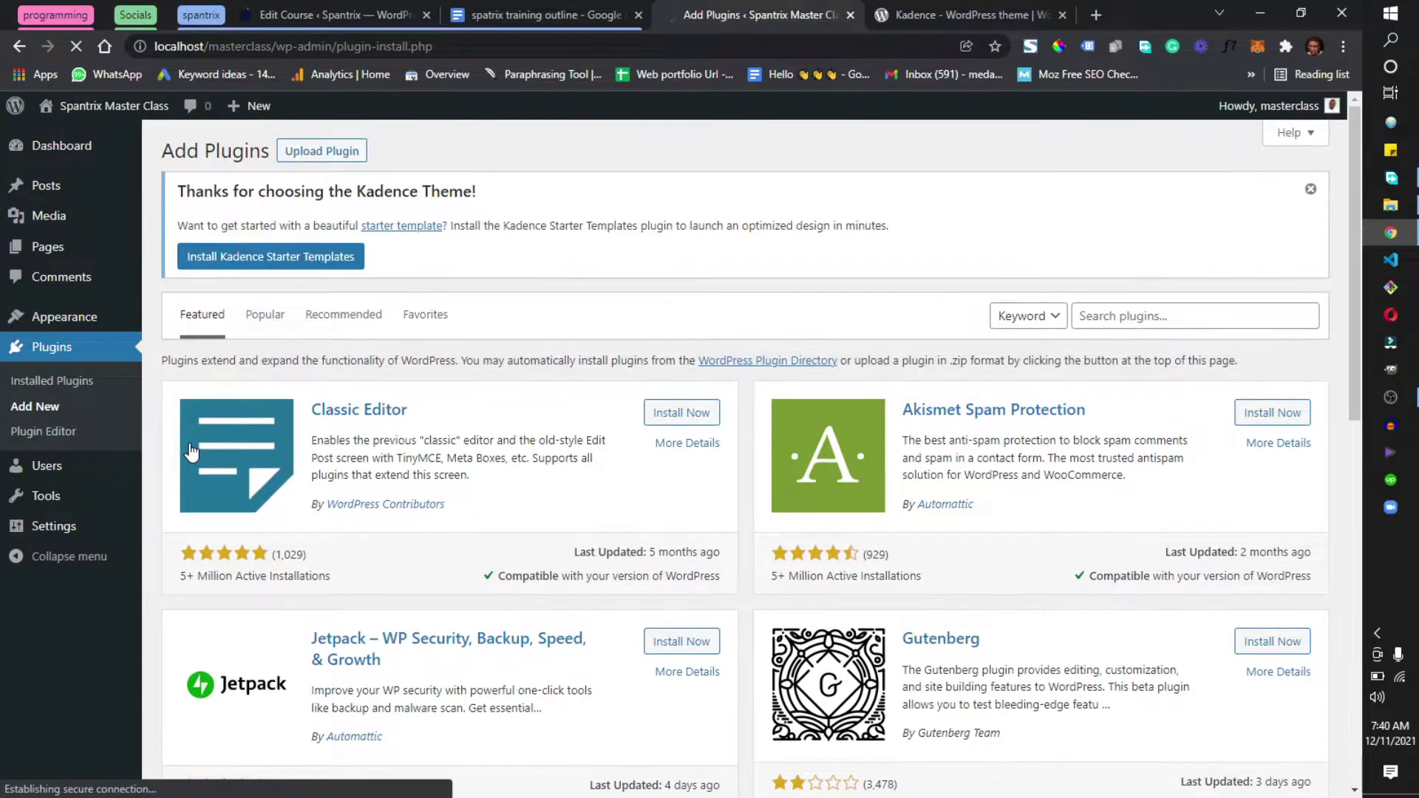
pyautogui.click(1131, 323)
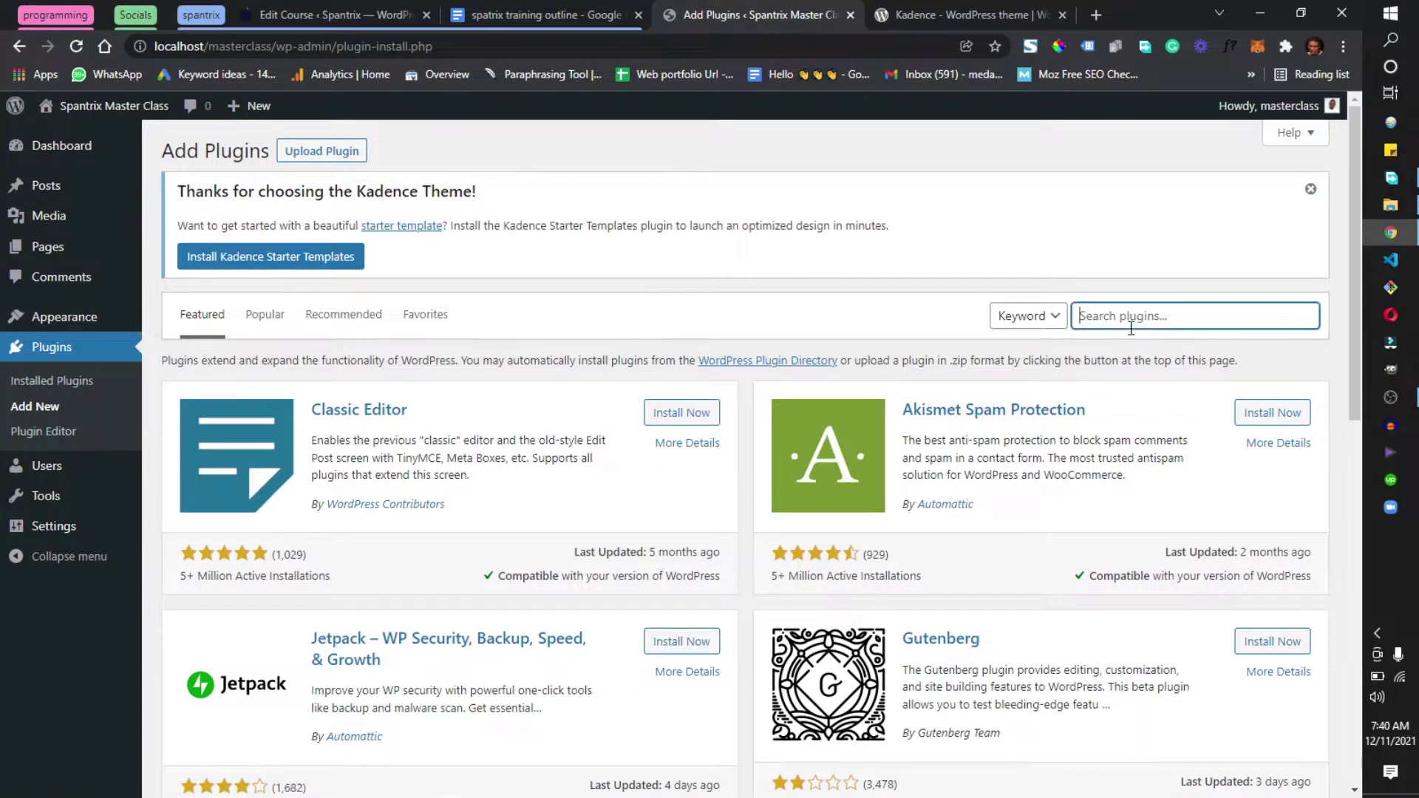
pyautogui.write('elementor')
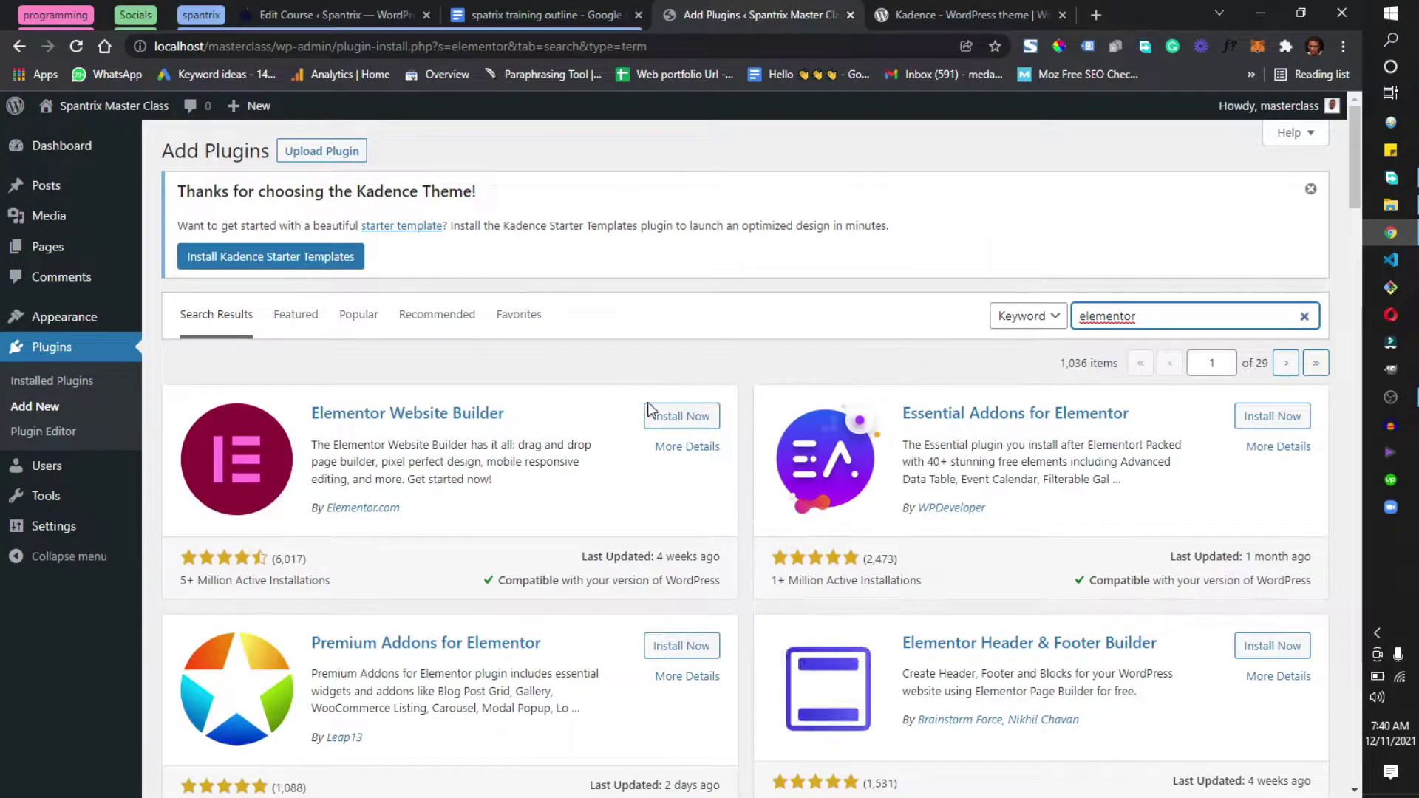
pyautogui.scroll(-4, 1029, 480)
pyautogui.scroll(-5, 1029, 480)
pyautogui.scroll(-5, 1023, 460)
pyautogui.scroll(-5, 965, 491)
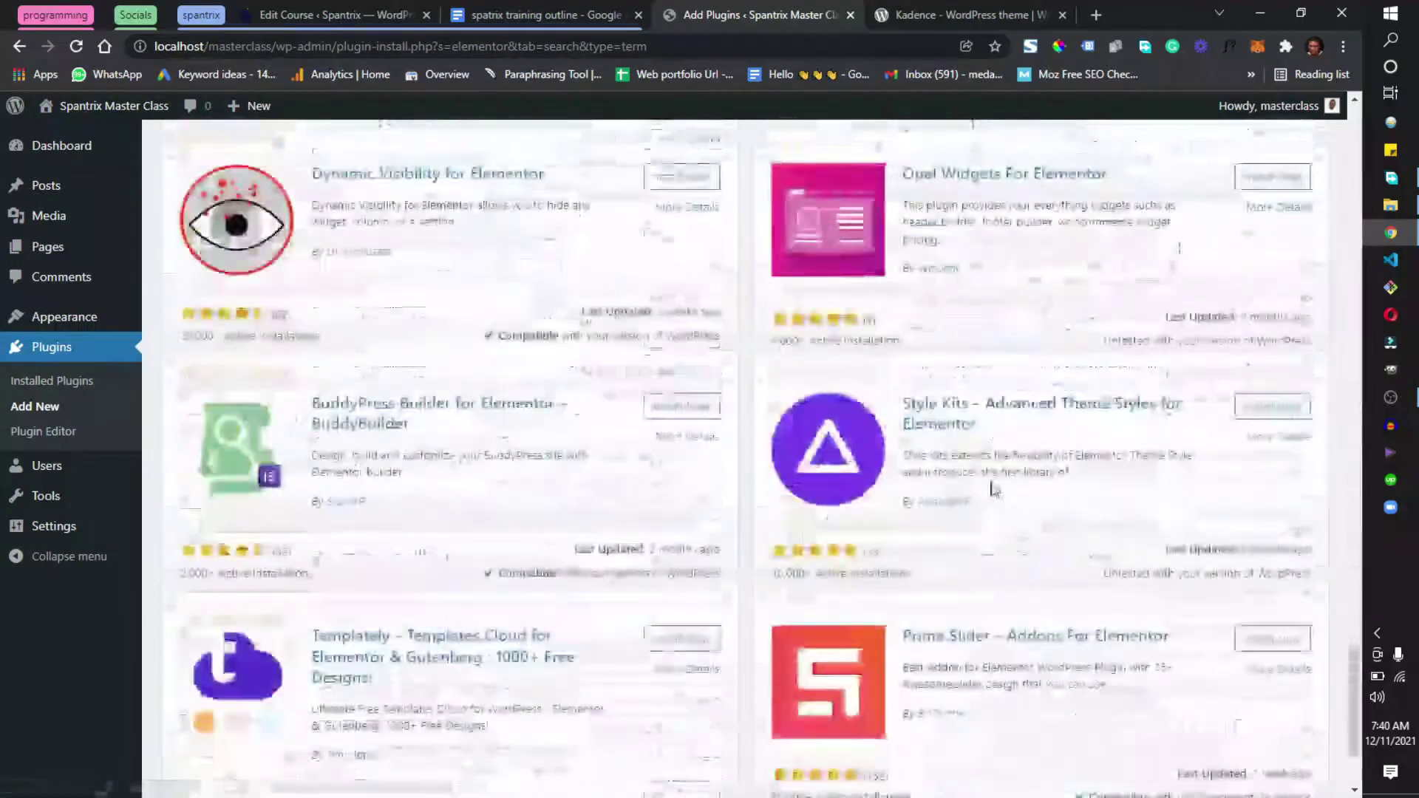
pyautogui.scroll(-3, 991, 484)
pyautogui.scroll(3, 991, 491)
pyautogui.scroll(5, 920, 469)
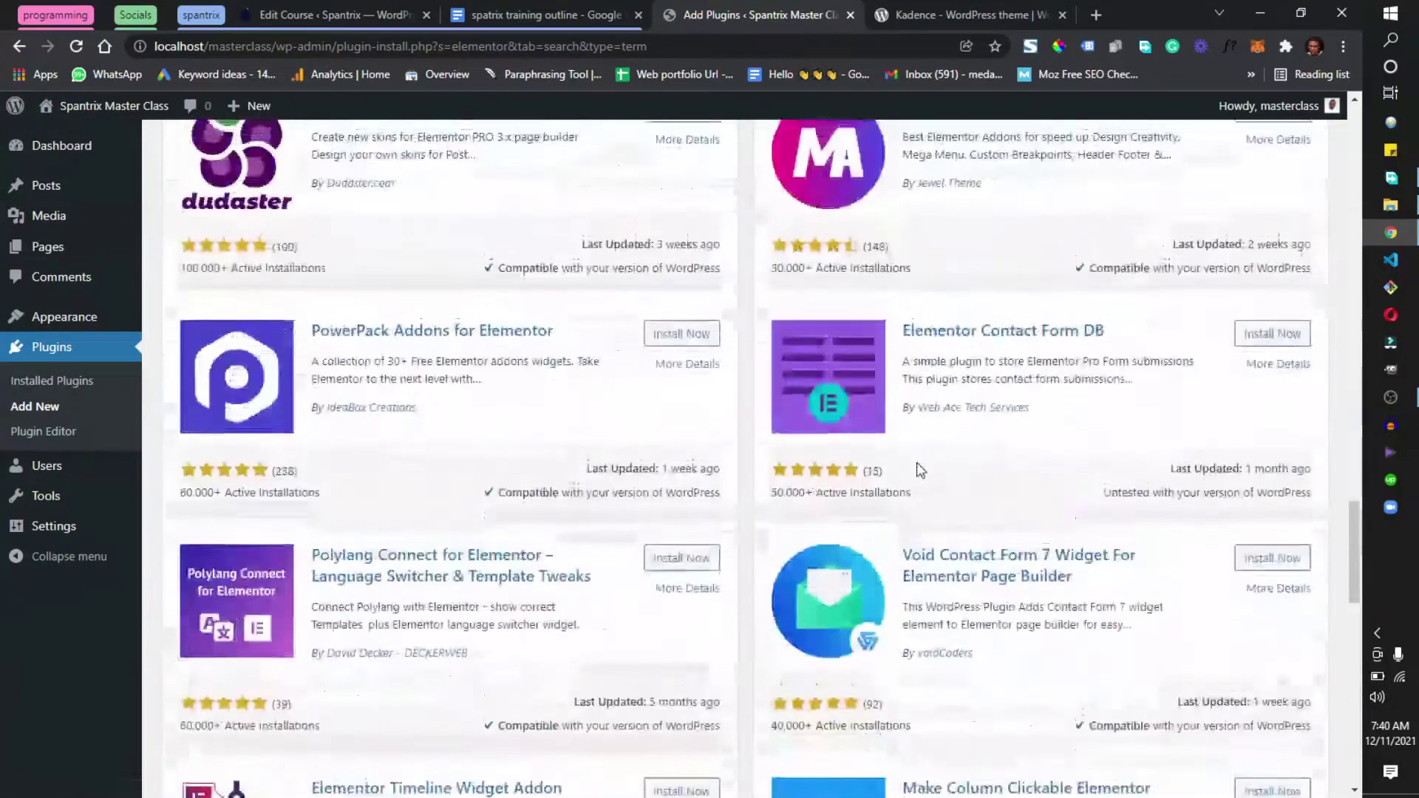
pyautogui.scroll(5, 866, 440)
pyautogui.scroll(5, 866, 439)
pyautogui.scroll(5, 866, 439)
pyautogui.scroll(5, 865, 439)
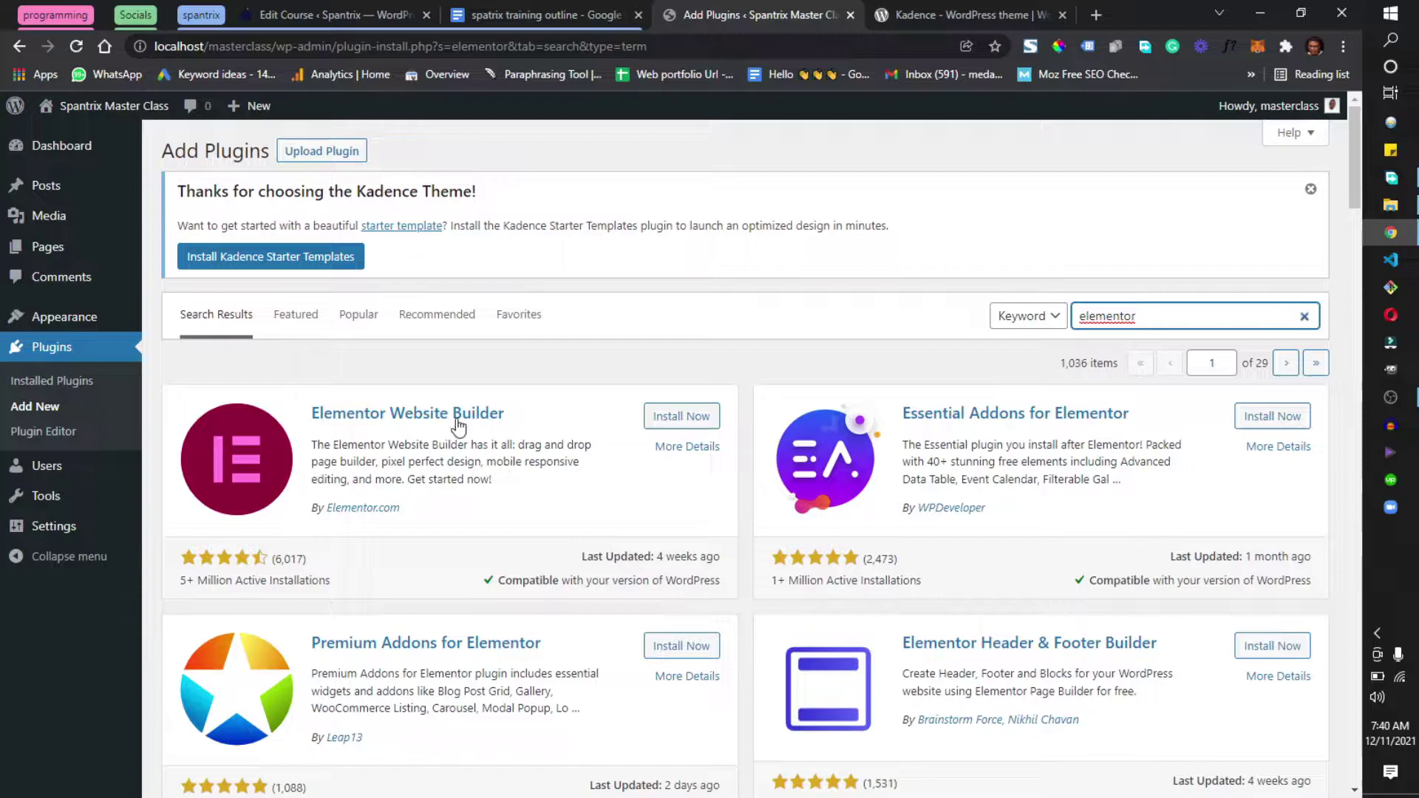
# Step: Show the Upload Plugin zip area, cancel the file picker, and open File Explorer
pyautogui.click(316, 162)
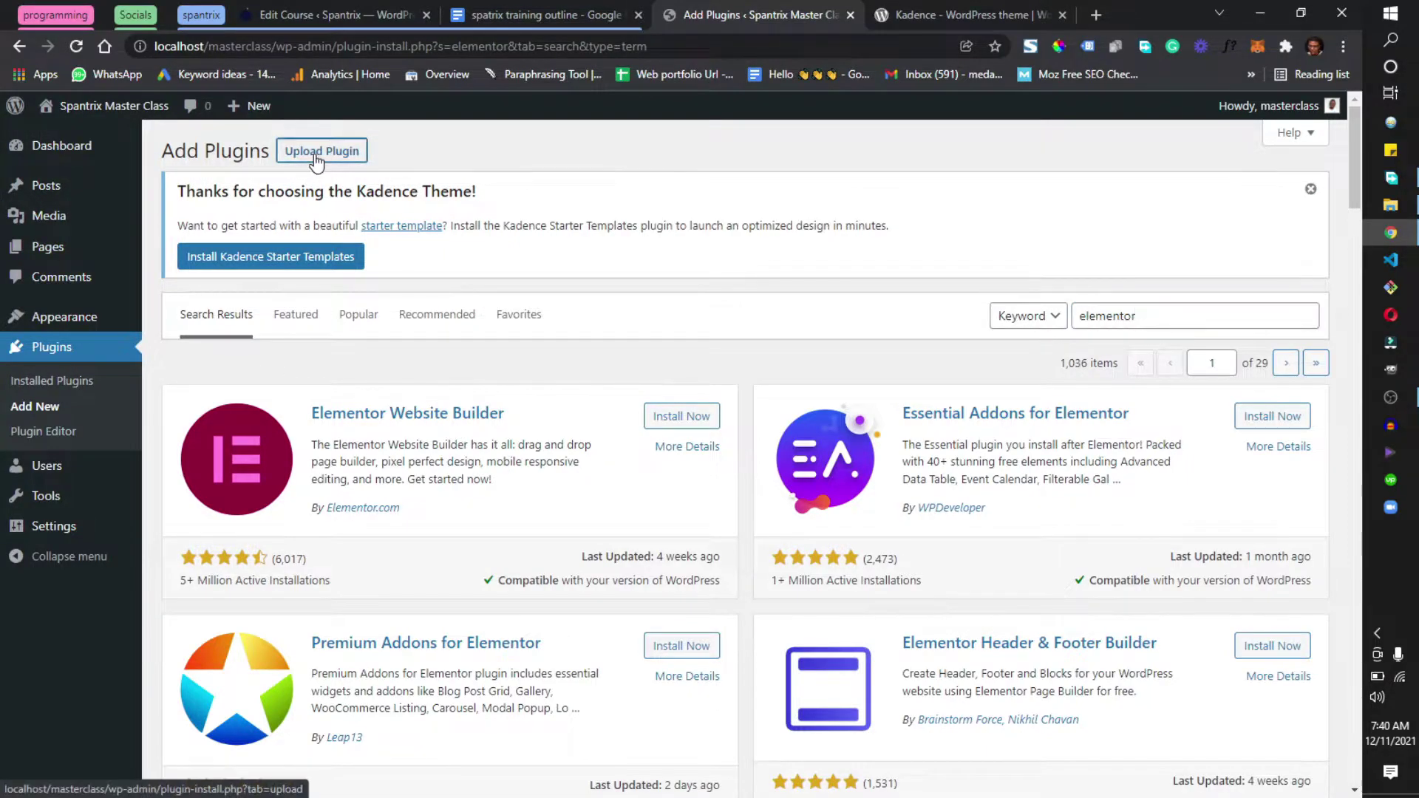
pyautogui.click(600, 439)
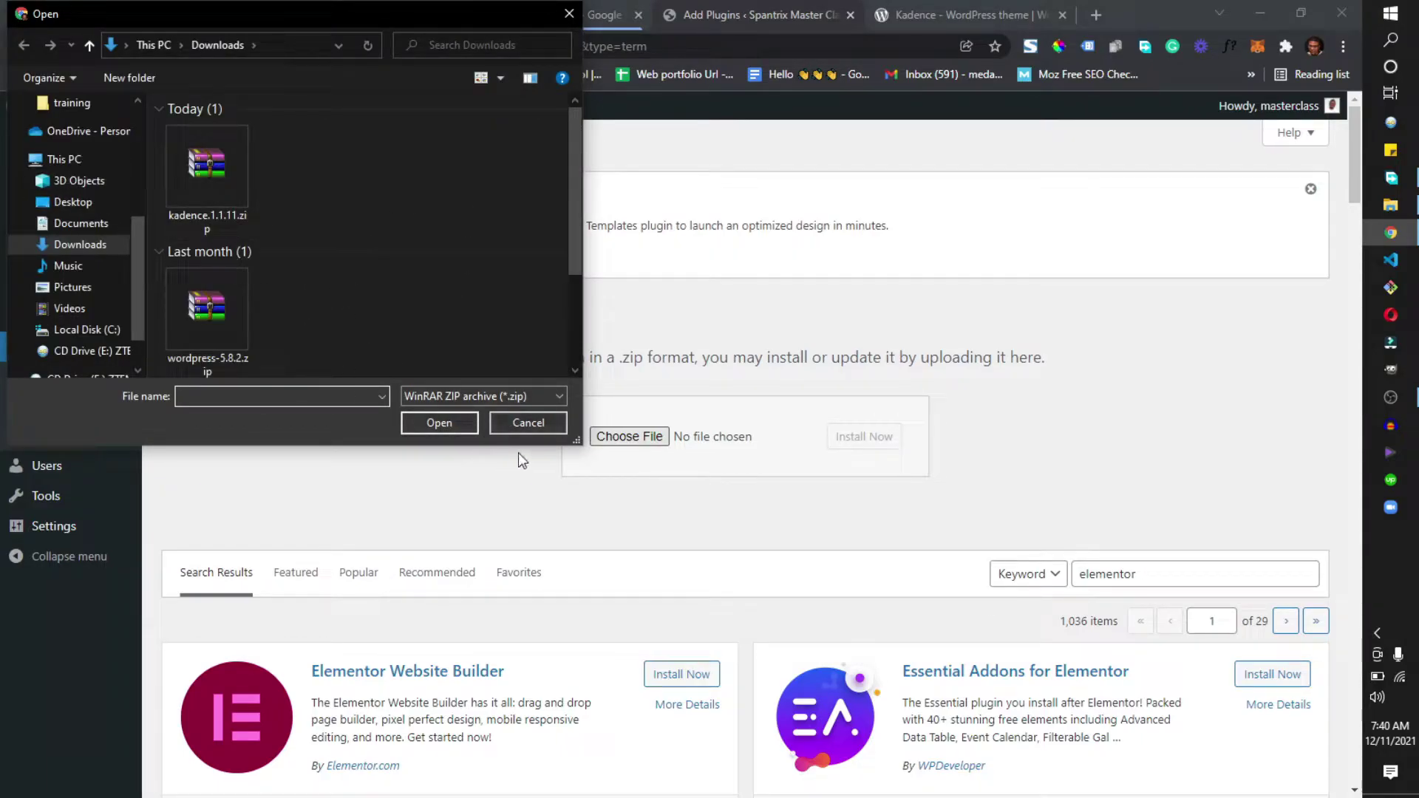
pyautogui.click(528, 424)
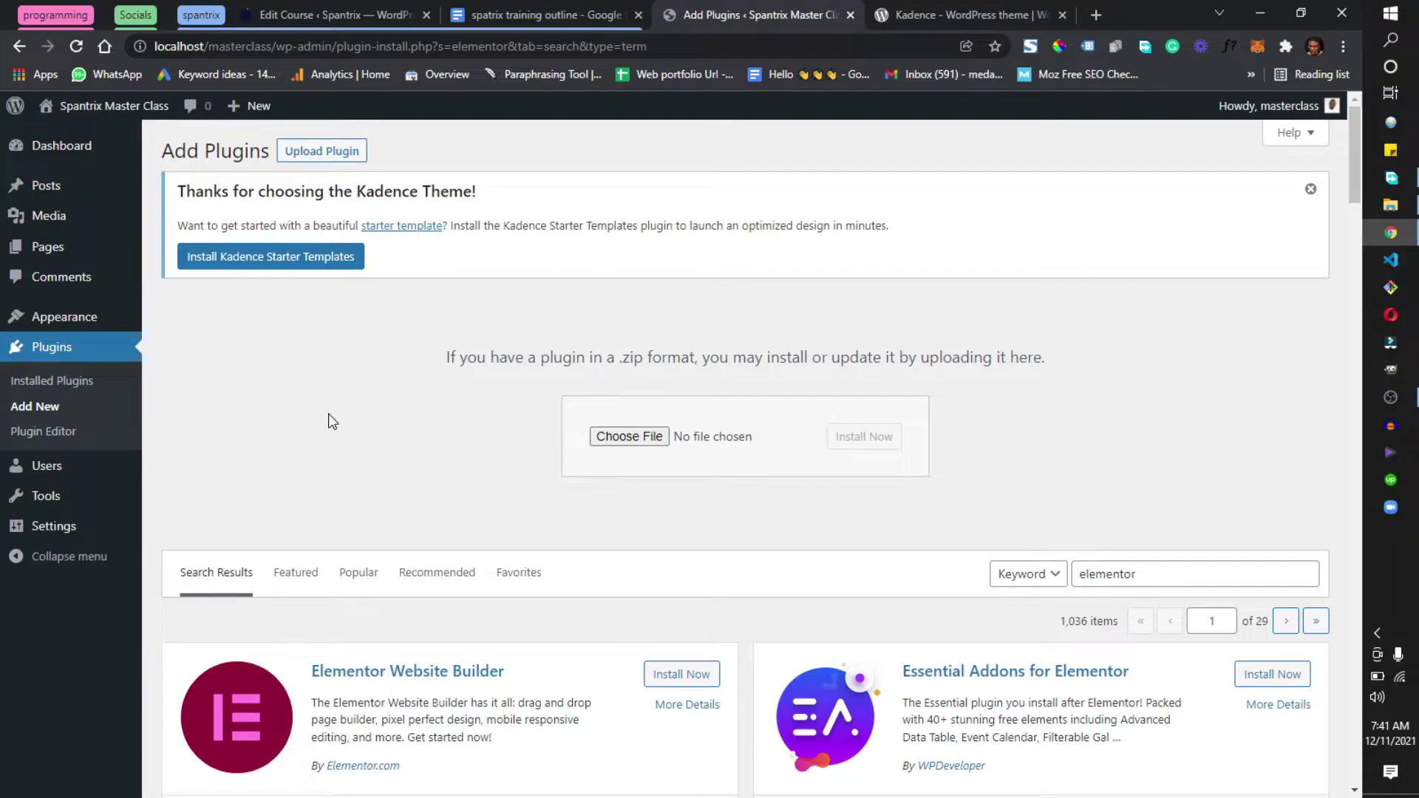
pyautogui.click(1390, 206)
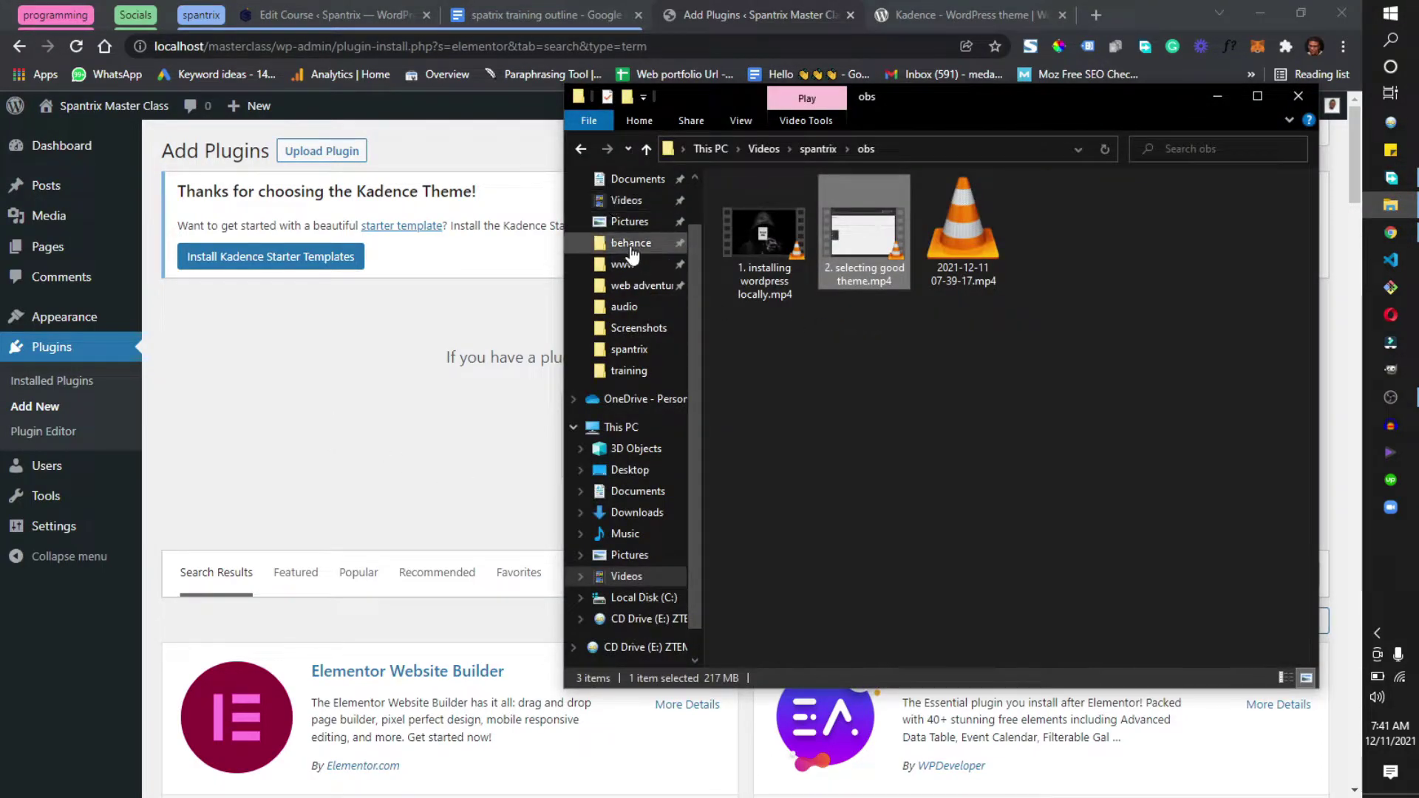
# Step: Extract elementor-pro-3.4.1-UNZIP.zip here in the Downloads folder
pyautogui.click(661, 514)
pyautogui.scroll(-1, 831, 506)
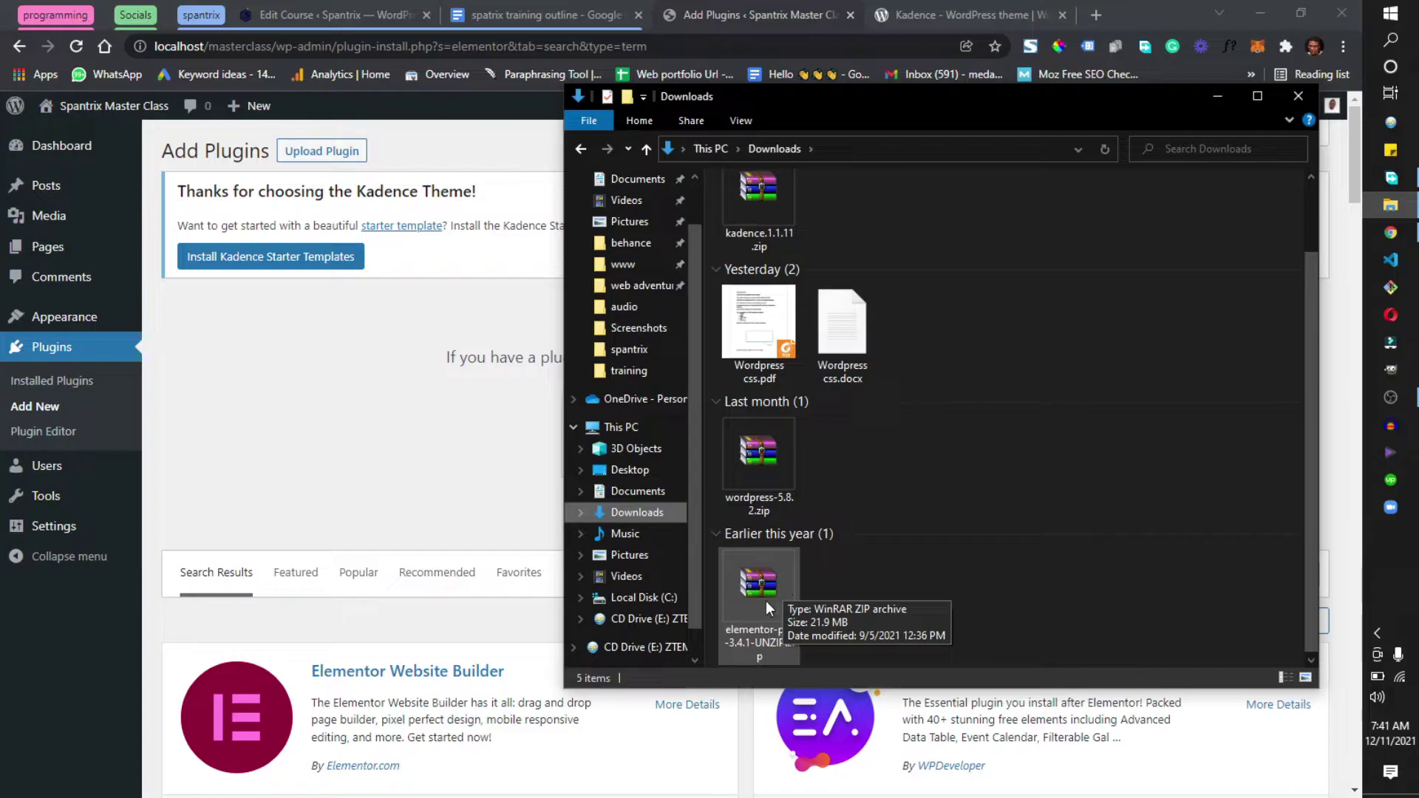
pyautogui.rightClick(741, 576)
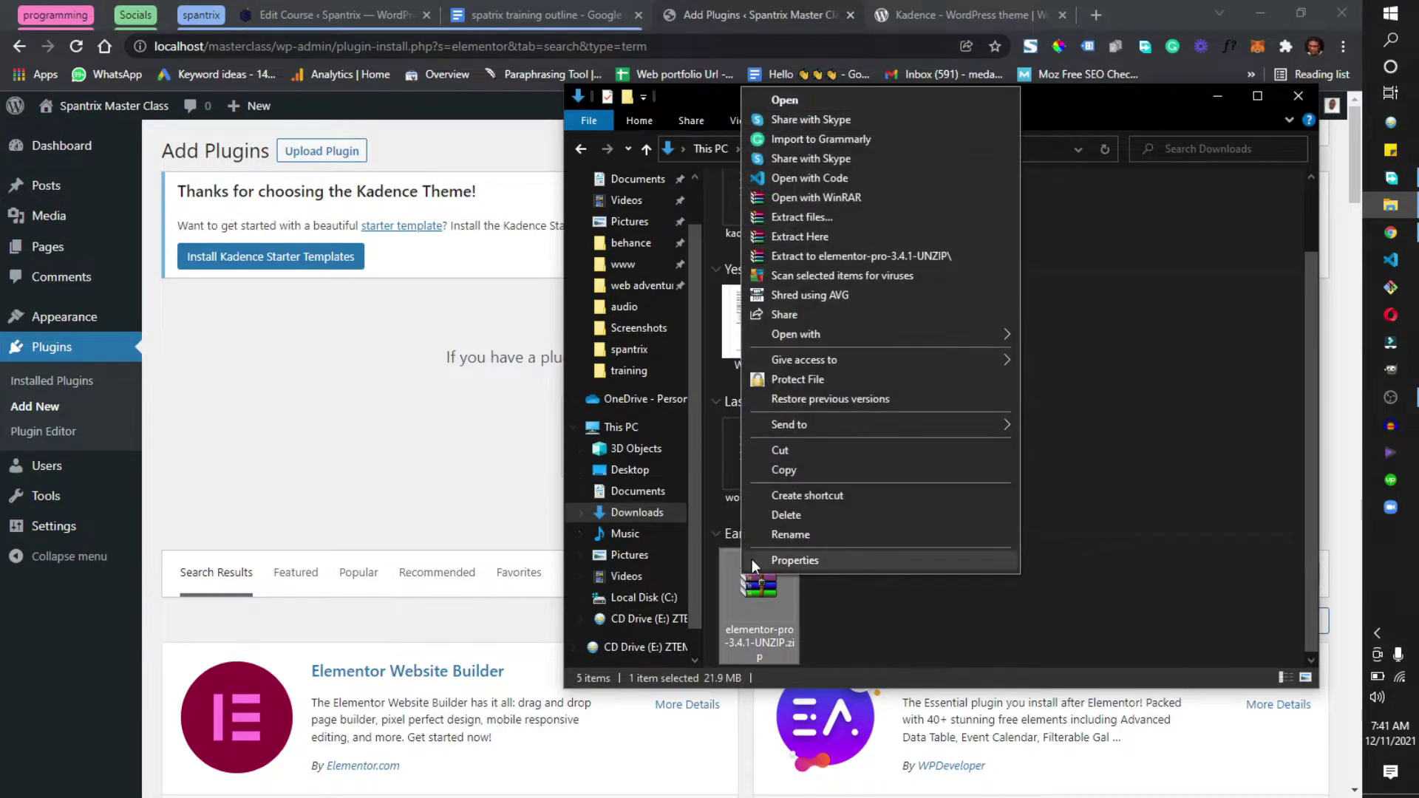
pyautogui.click(798, 236)
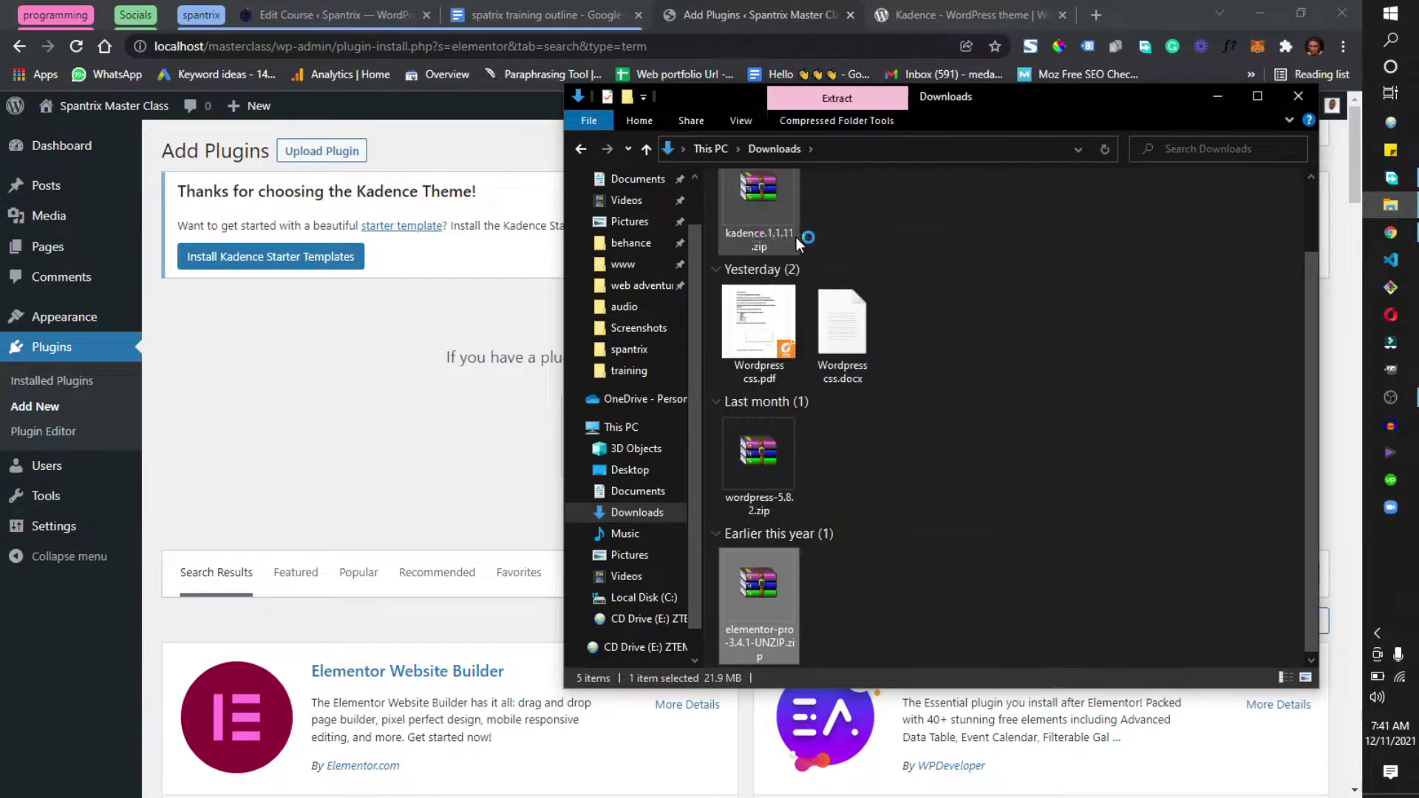
pyautogui.scroll(-2, 844, 551)
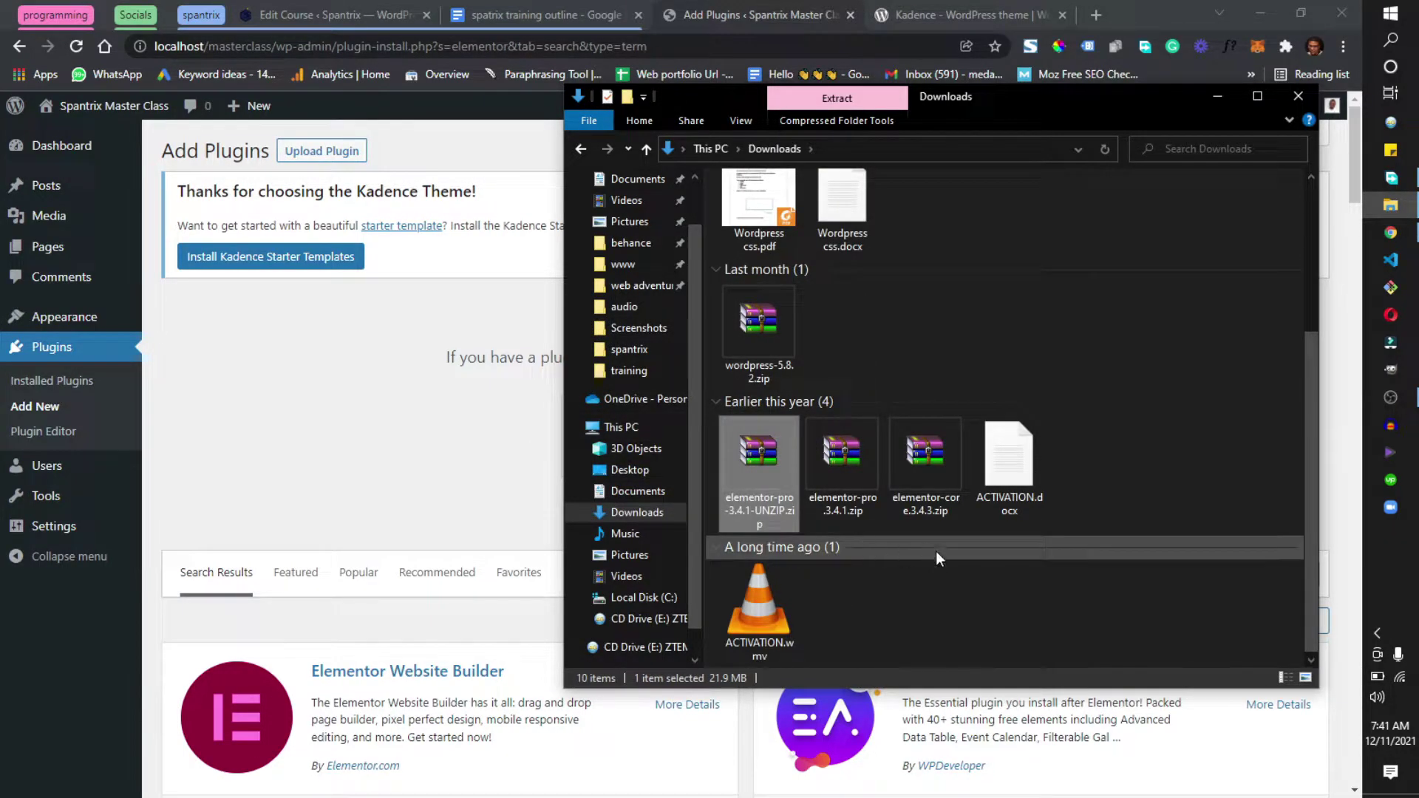
# Step: Select elementor-pro-3.4.1.zip and elementor-core-3.4.3.zip together and extract both here
pyautogui.click(935, 552)
pyautogui.click(864, 481)
pyautogui.keyDown('ctrl'); pyautogui.click(928, 481); pyautogui.keyUp('ctrl')
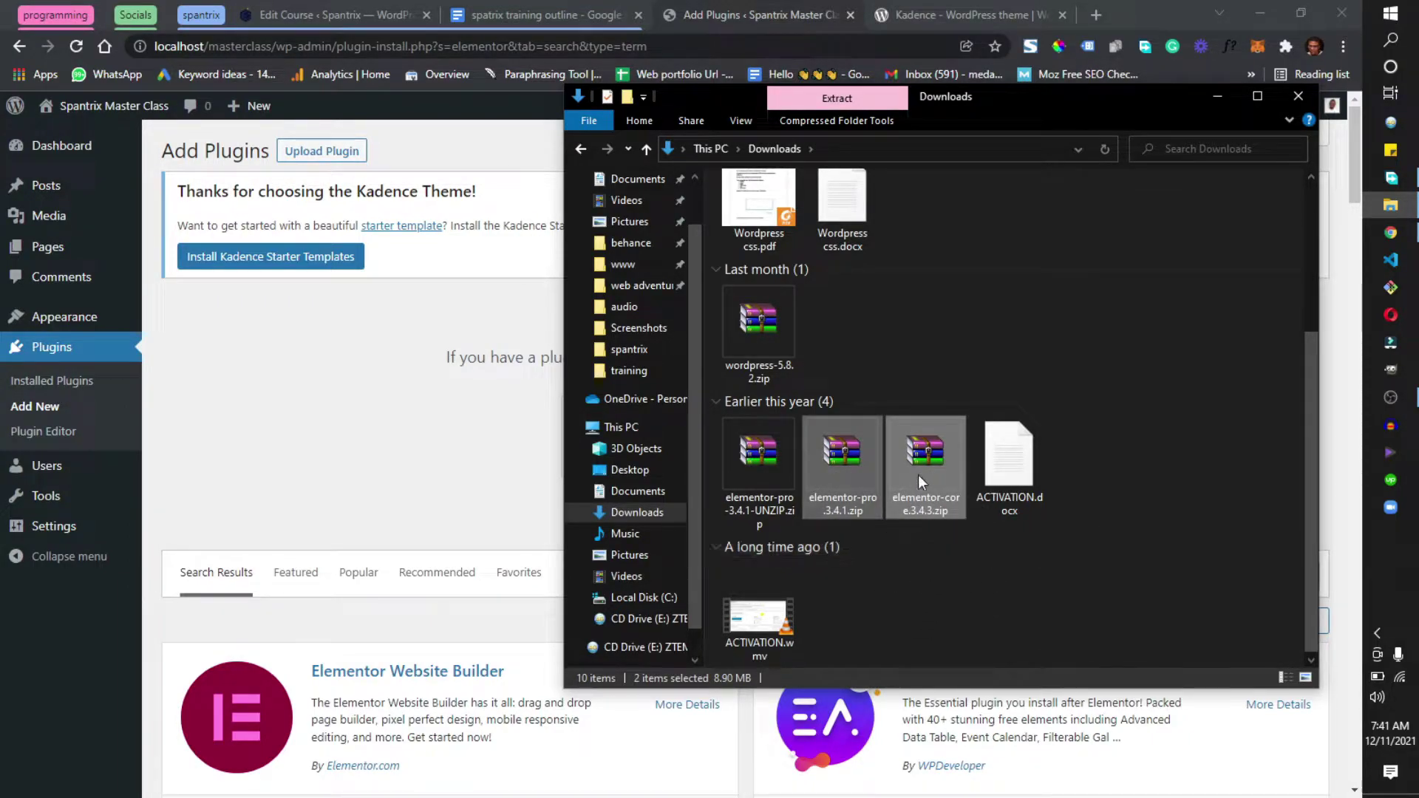
pyautogui.click(822, 450)
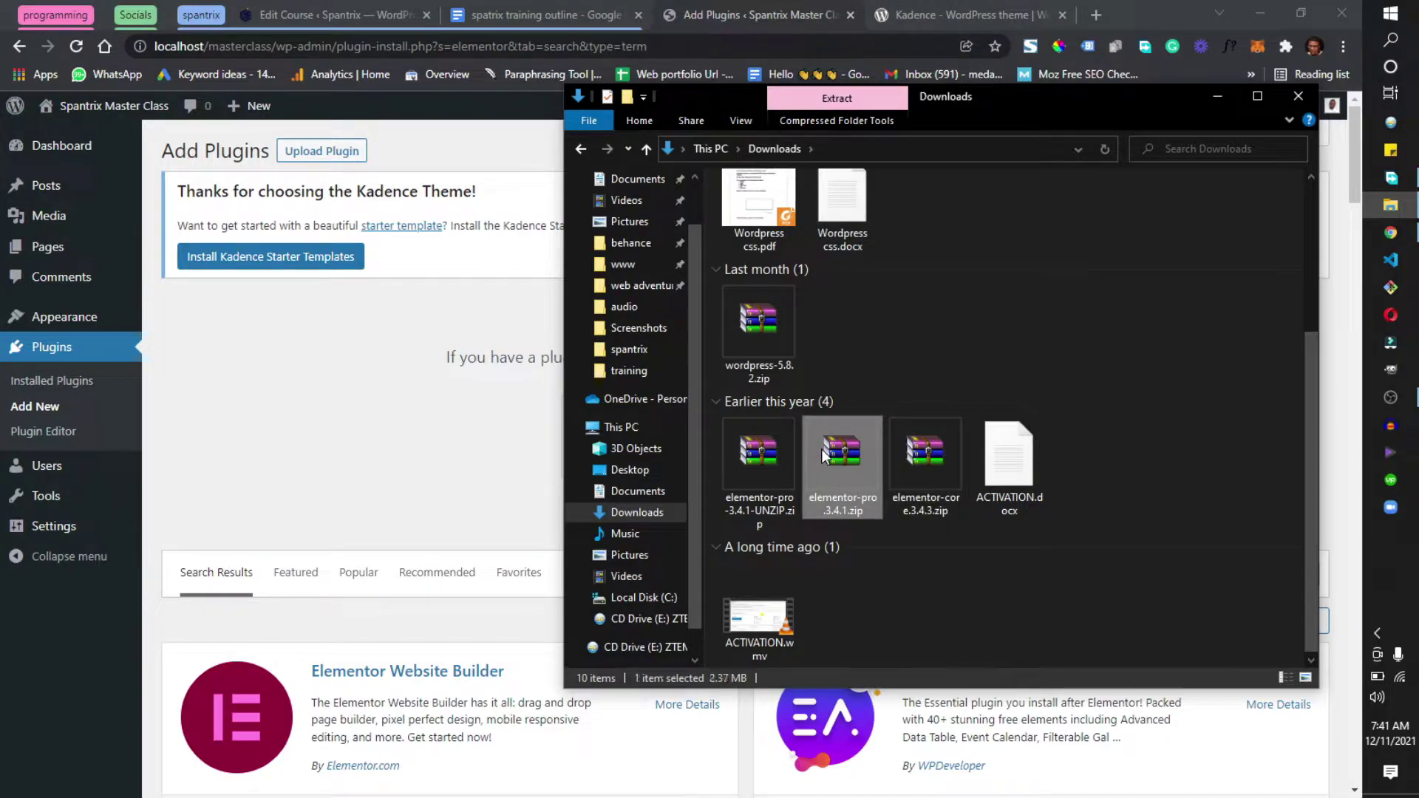
pyautogui.click(918, 458)
pyautogui.click(857, 464)
pyautogui.click(920, 455)
pyautogui.keyDown('ctrl'); pyautogui.click(850, 460); pyautogui.keyUp('ctrl')
pyautogui.rightClick(839, 450)
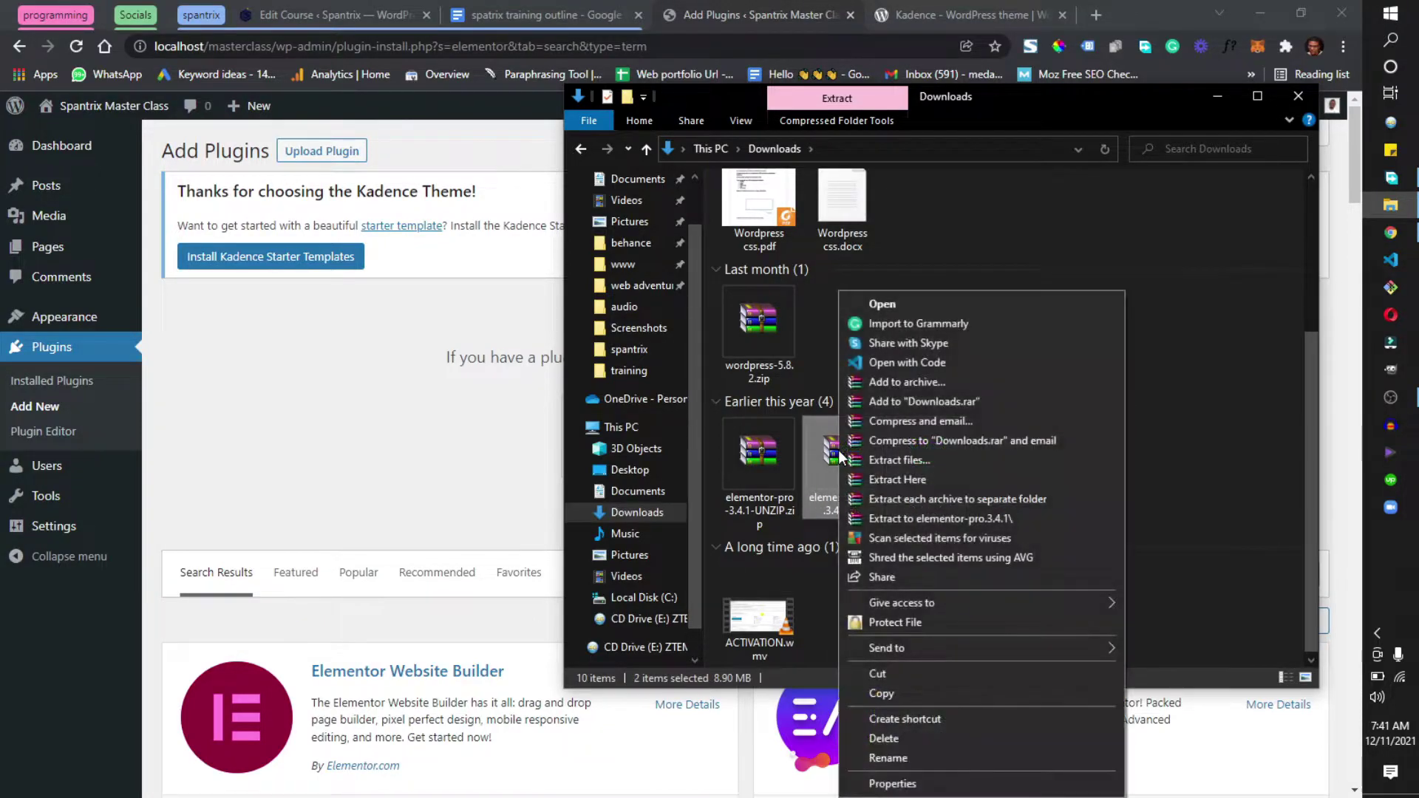
pyautogui.click(890, 477)
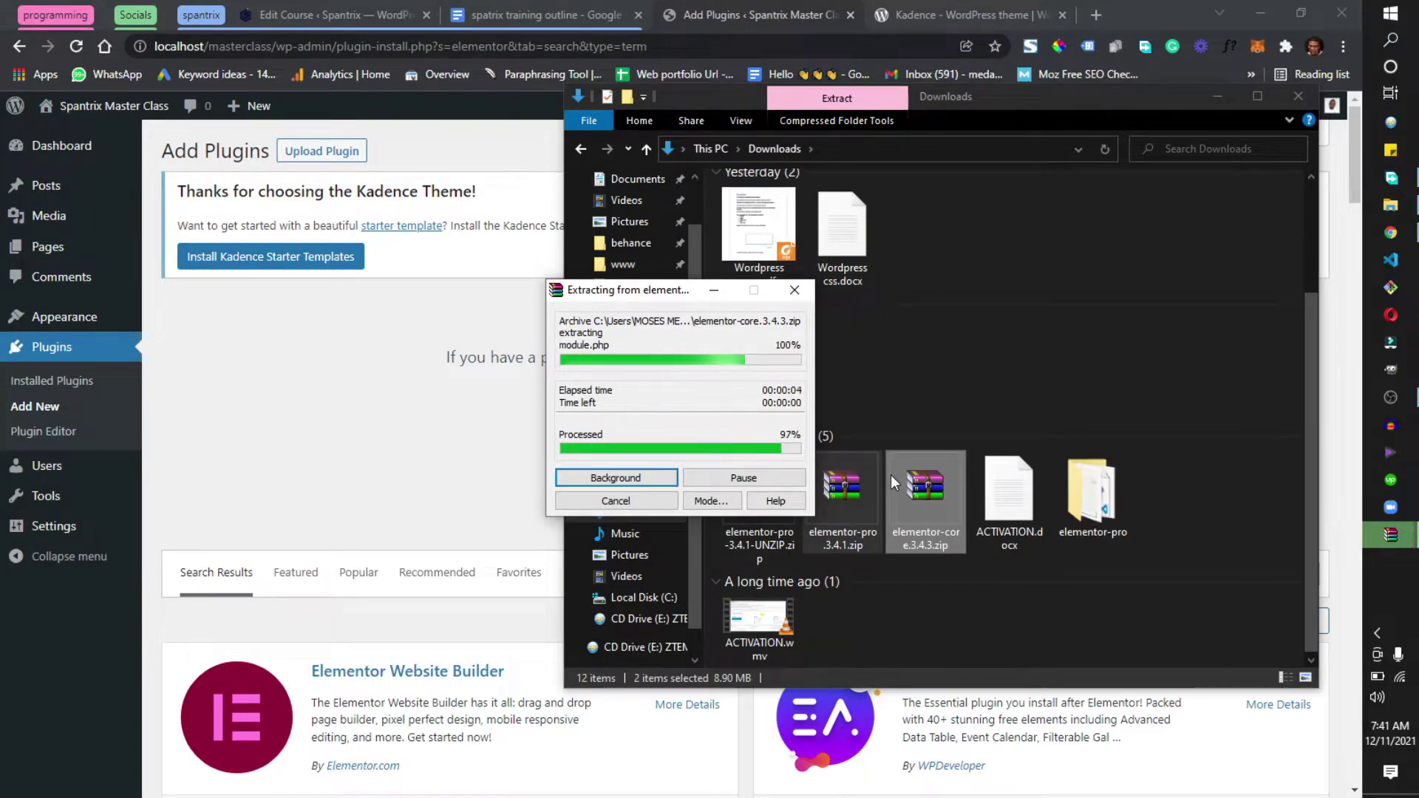
# Step: Cut the extracted elementor-pro and elementor folders from Downloads
pyautogui.click(1081, 505)
pyautogui.keyDown('ctrl'); pyautogui.click(1152, 510); pyautogui.keyUp('ctrl')
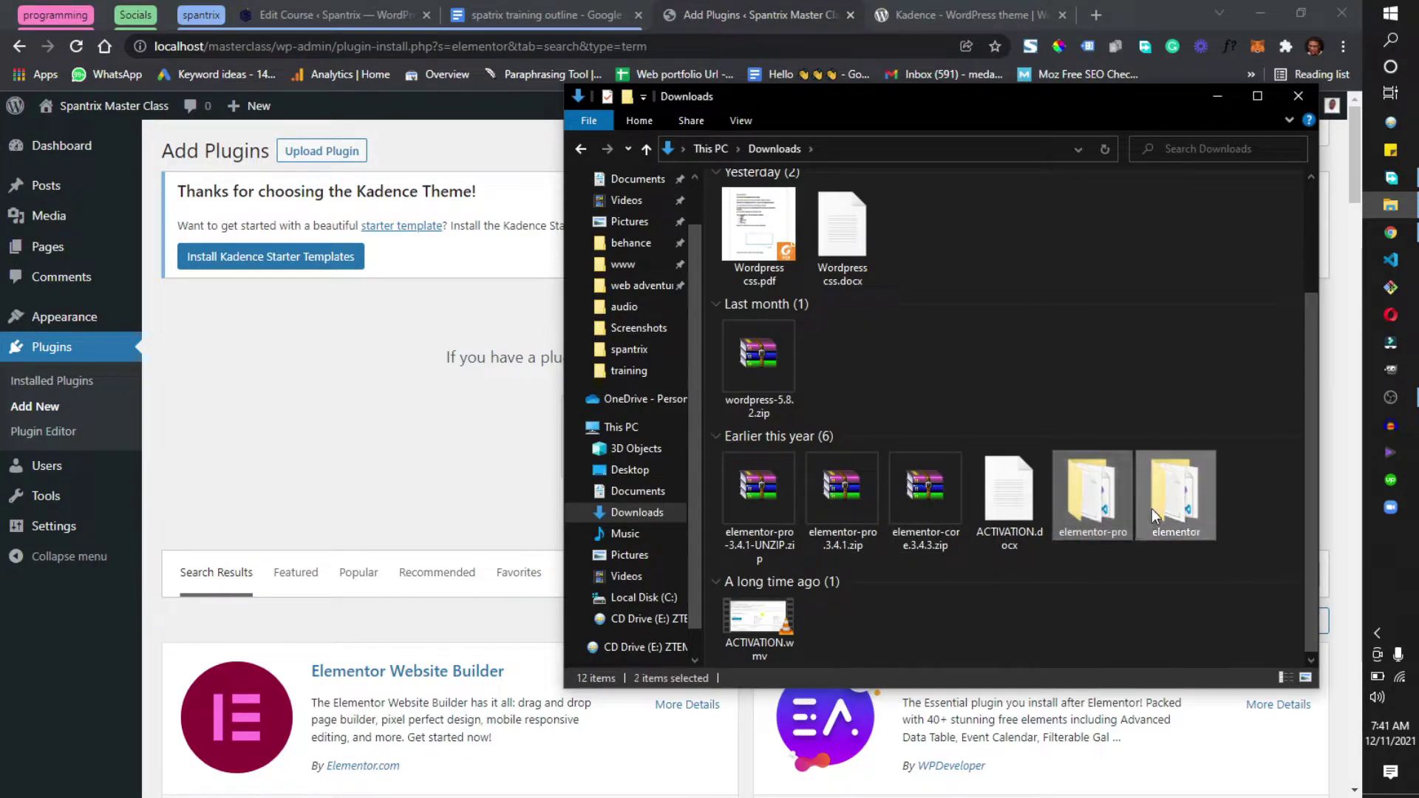
pyautogui.hotkey('ctrl', 'x')
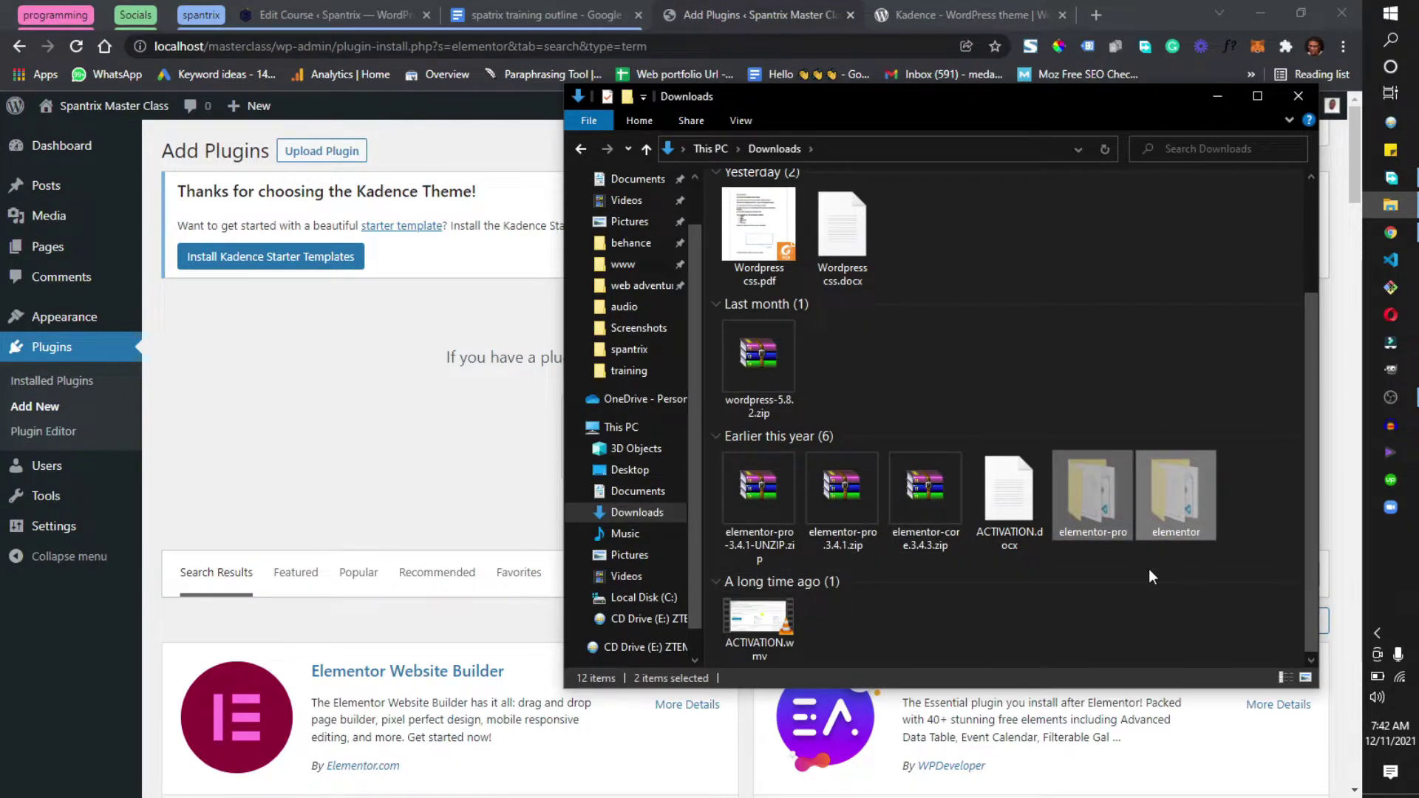
pyautogui.moveTo(638, 400)
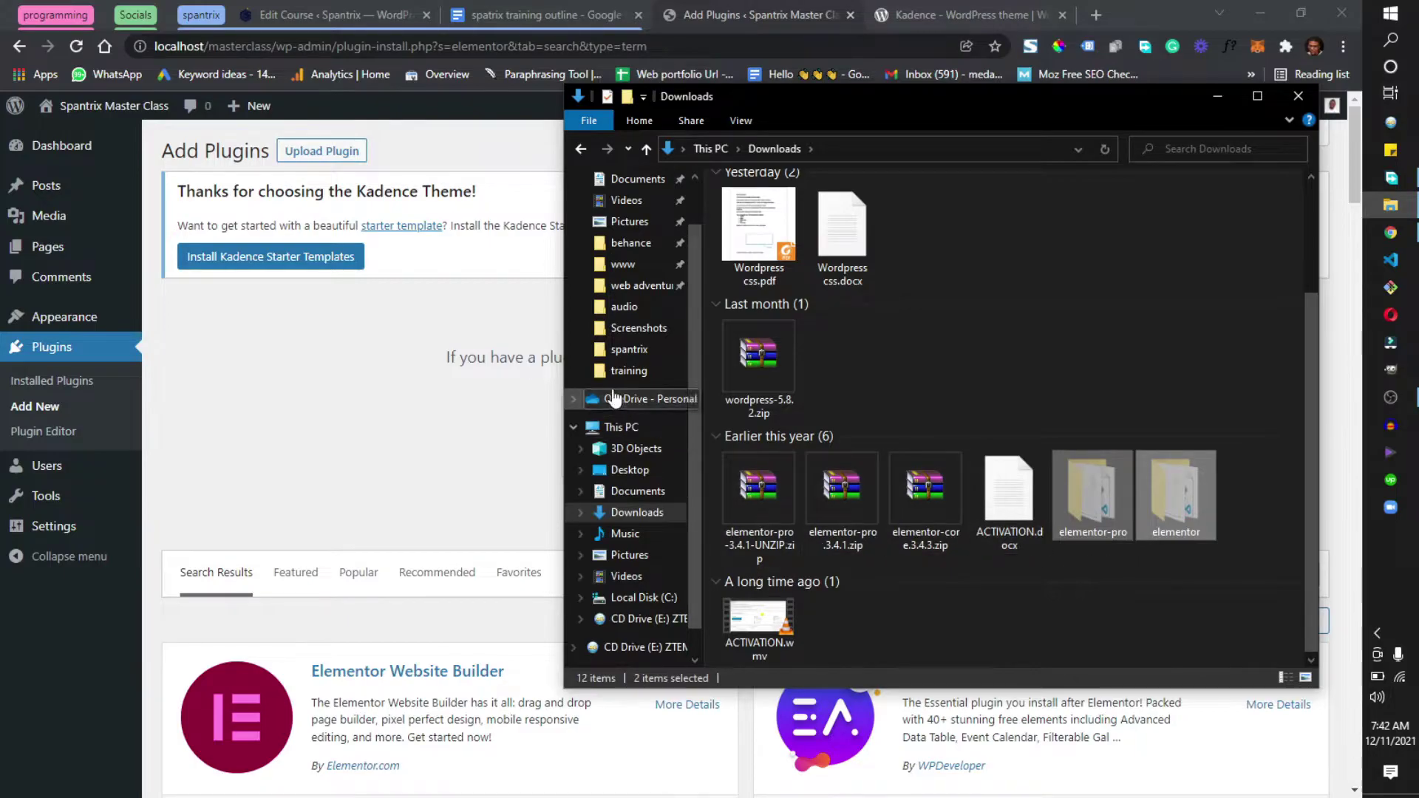
pyautogui.scroll(-1, 615, 598)
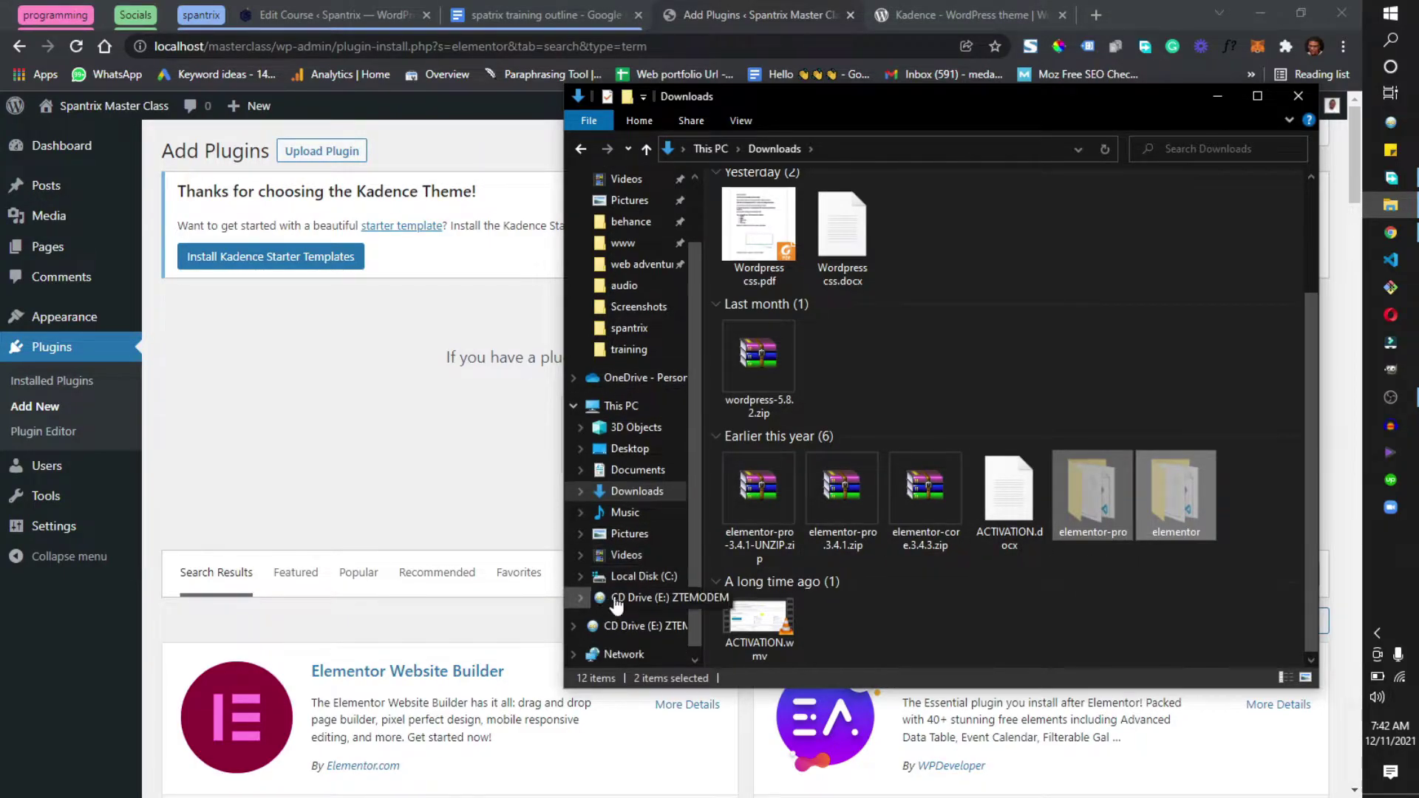
# Step: Paste both folders into C:\wamp64\www\masterclass\wp-content\plugins
pyautogui.click(626, 577)
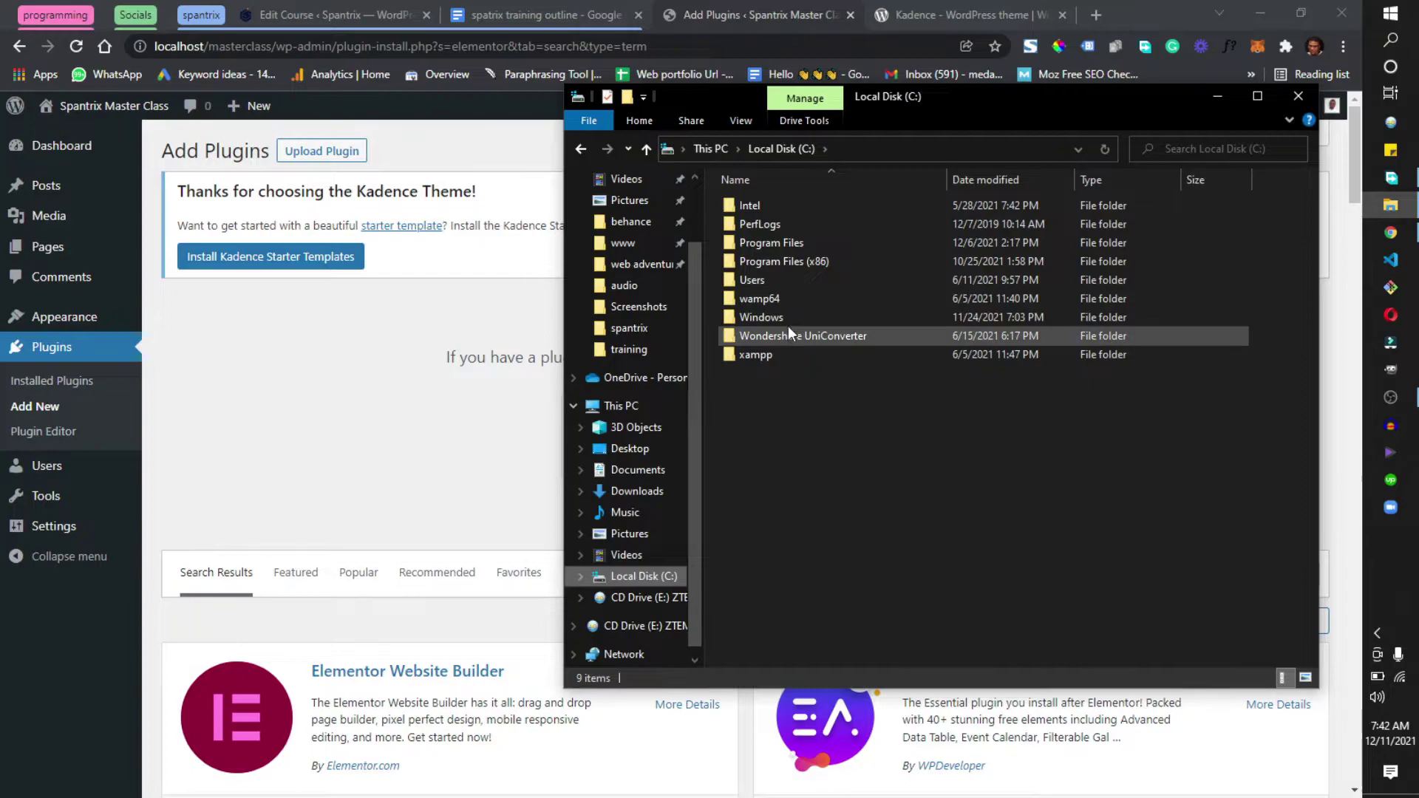
pyautogui.doubleClick(780, 301)
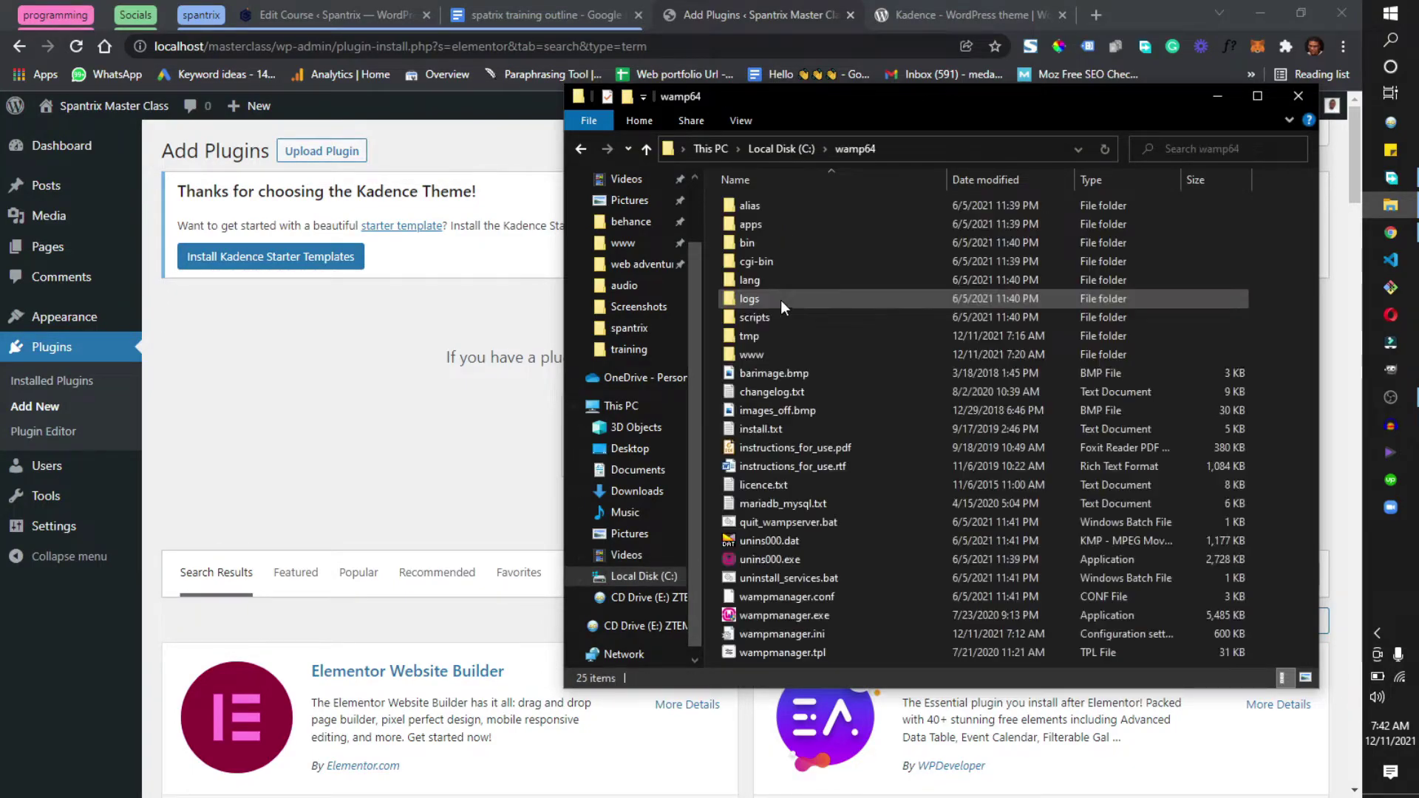
pyautogui.doubleClick(760, 360)
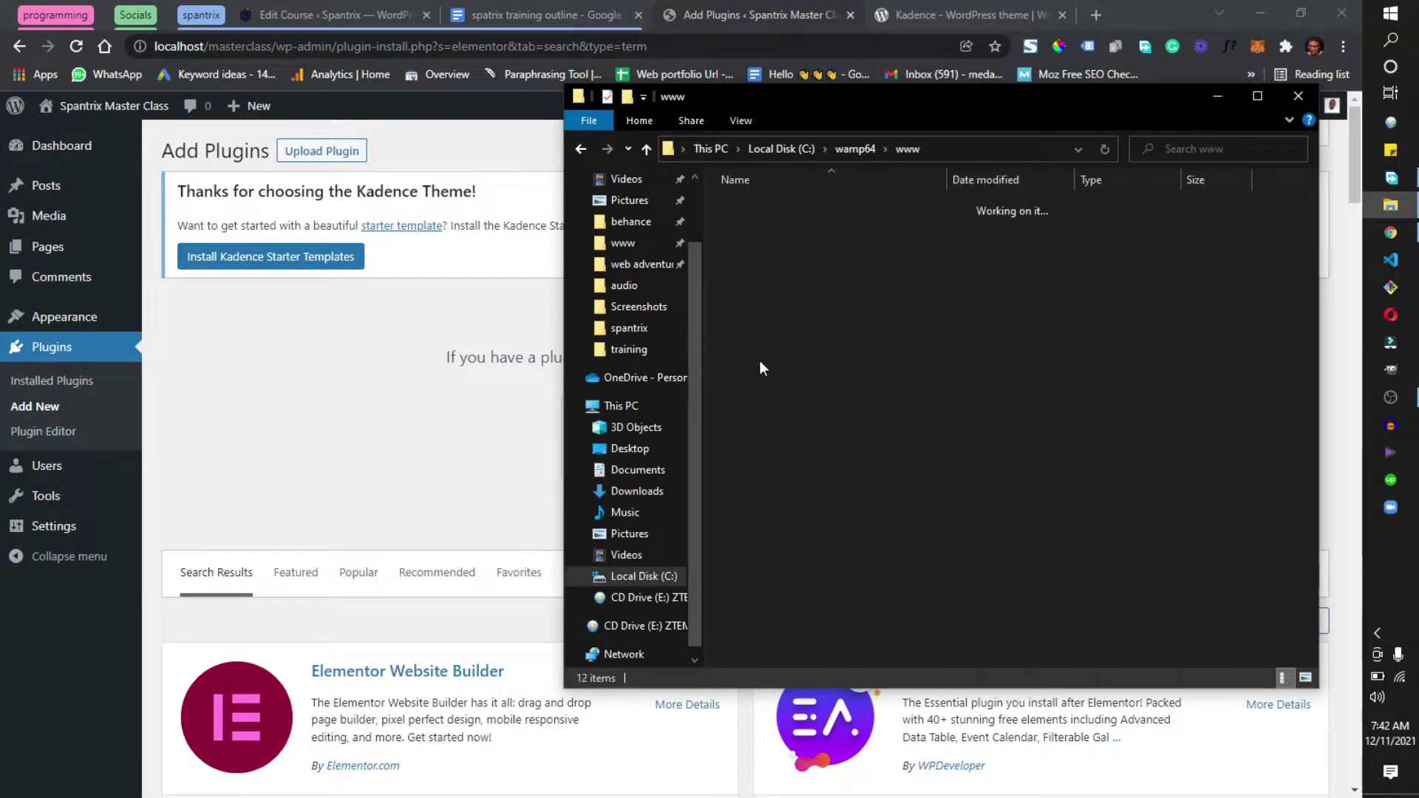
pyautogui.click(795, 335)
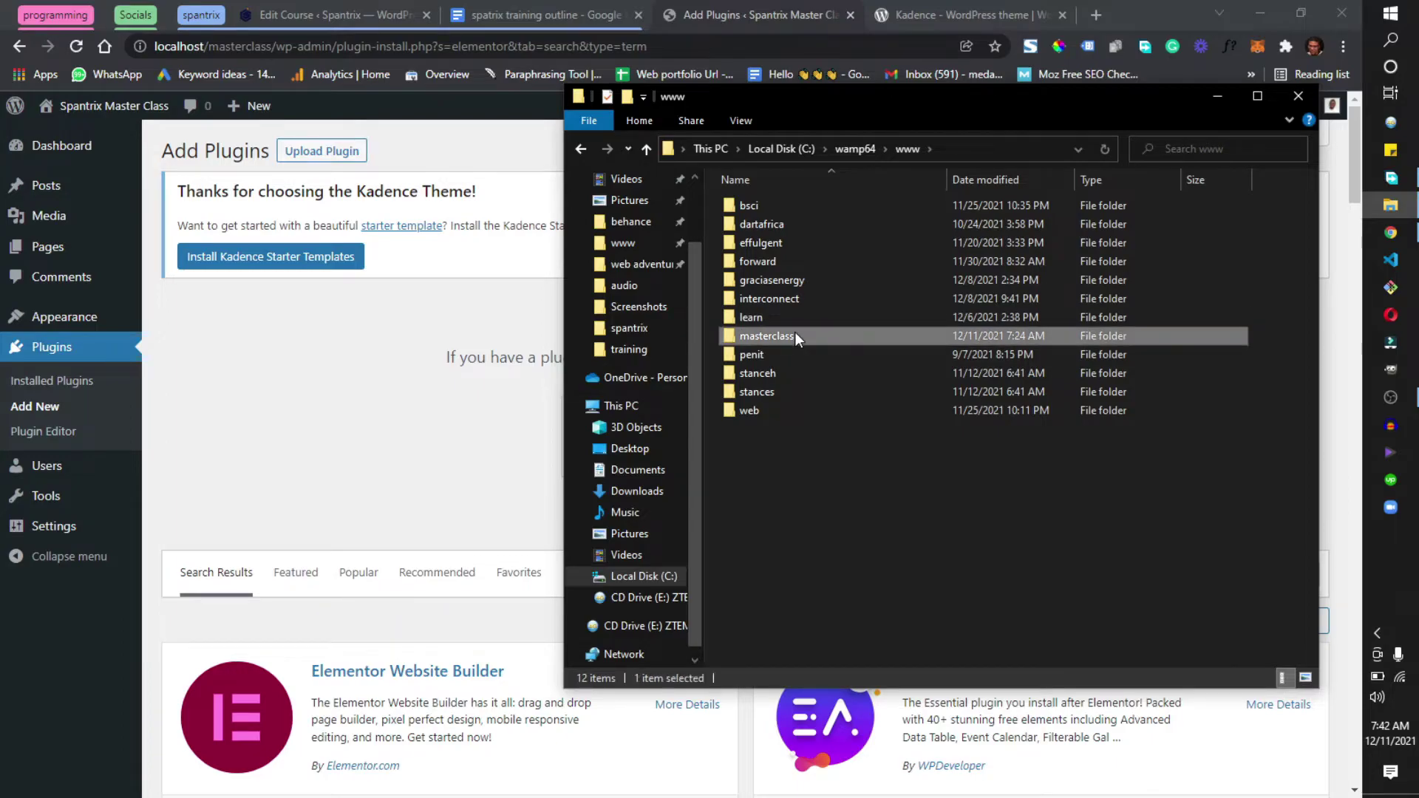
pyautogui.doubleClick(795, 335)
pyautogui.click(826, 226)
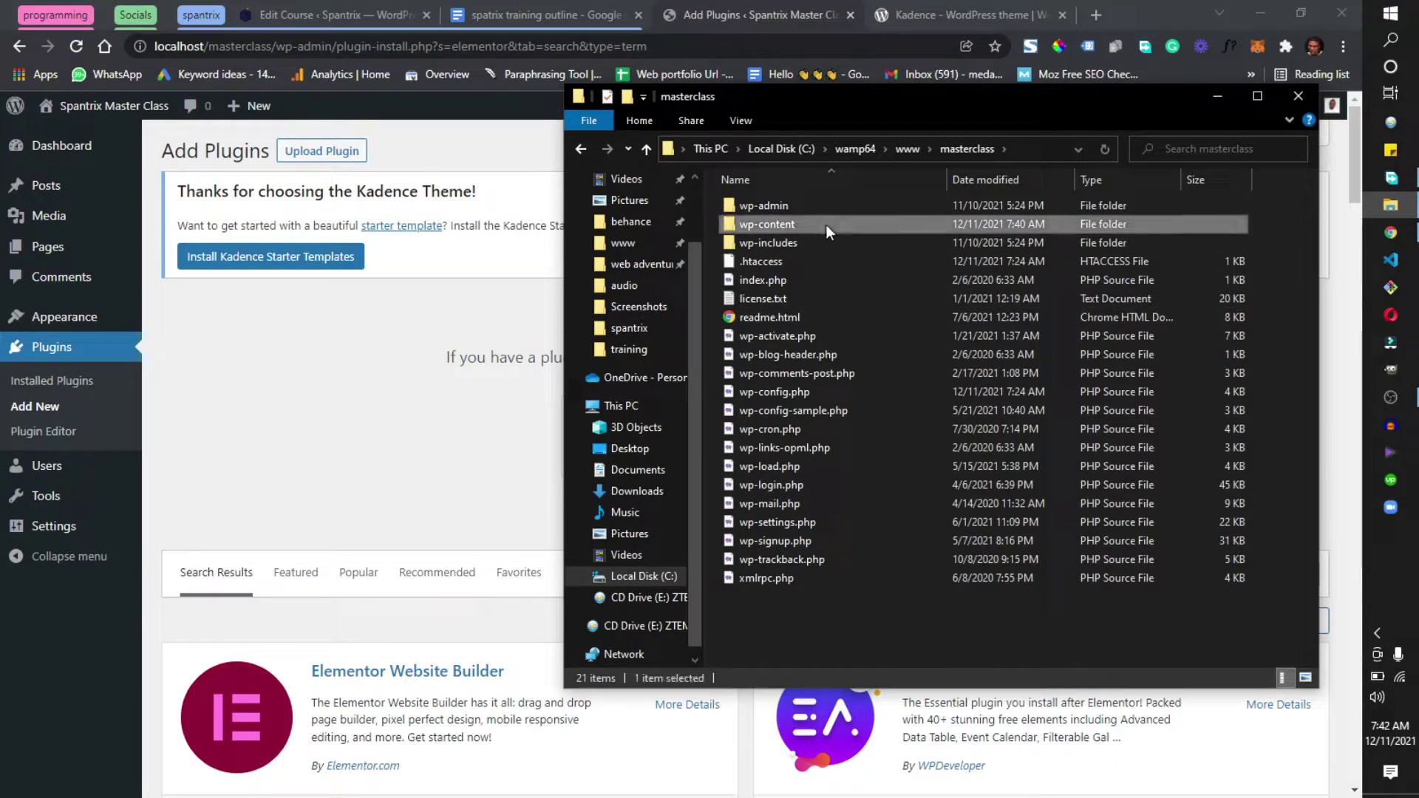
pyautogui.doubleClick(826, 226)
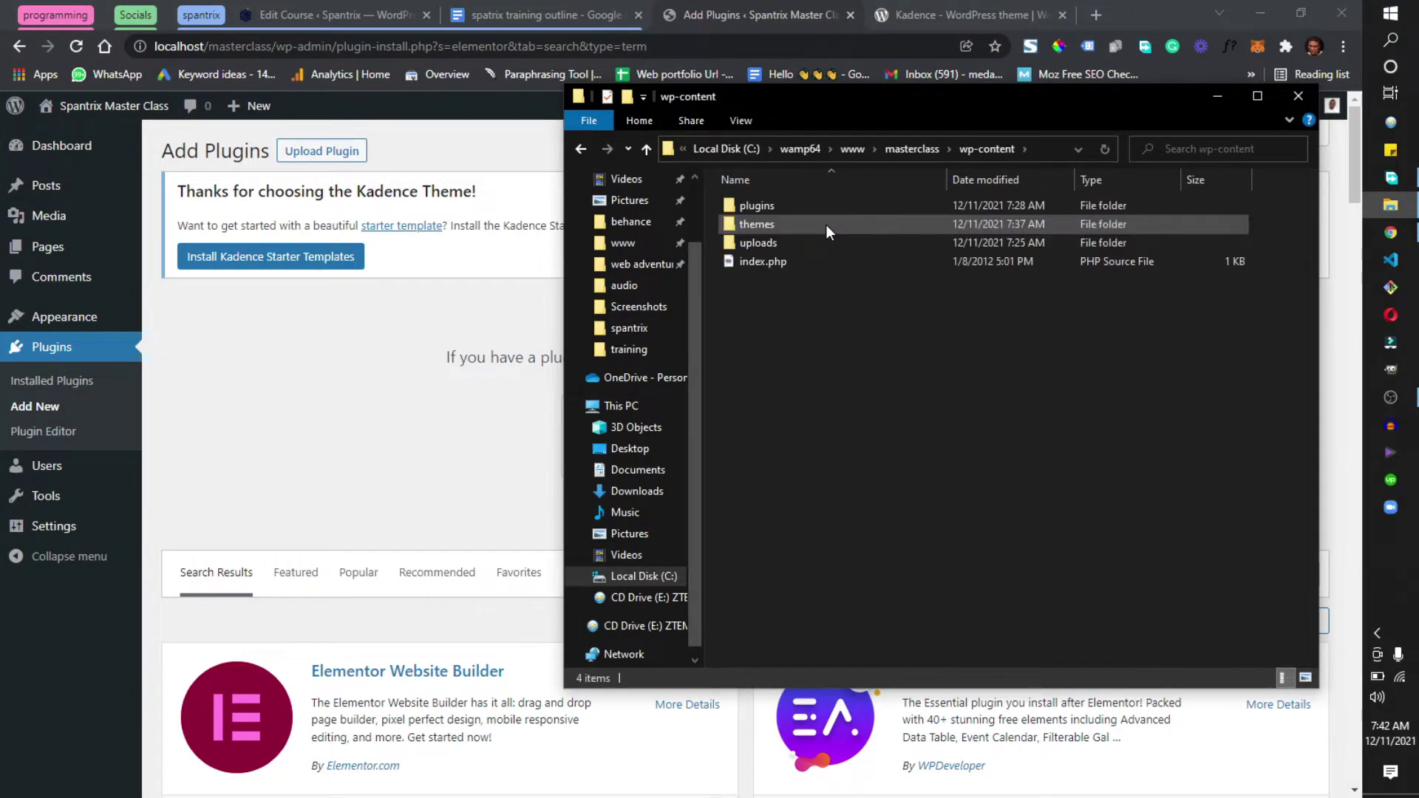
pyautogui.doubleClick(783, 208)
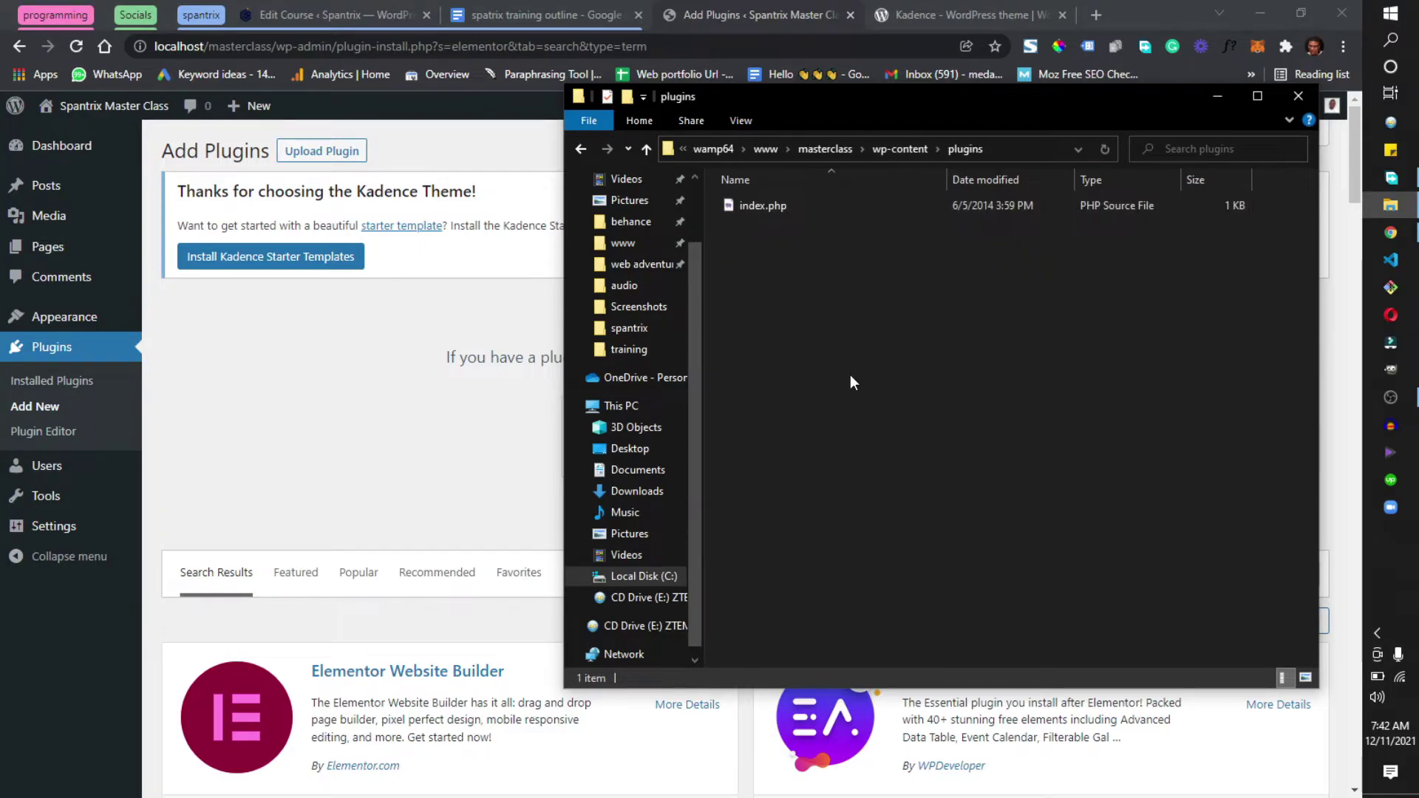
pyautogui.hotkey('ctrl', 'v')
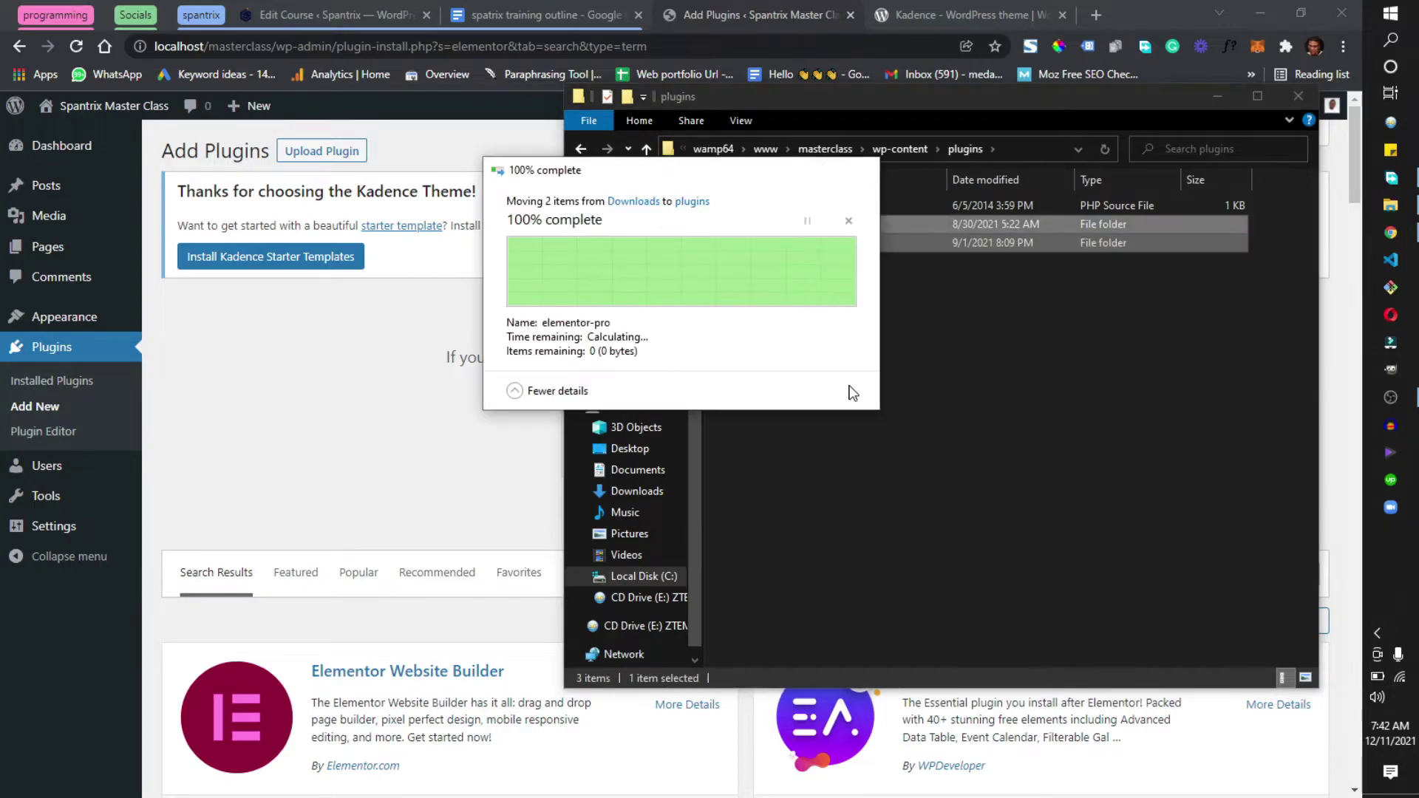
pyautogui.click(811, 412)
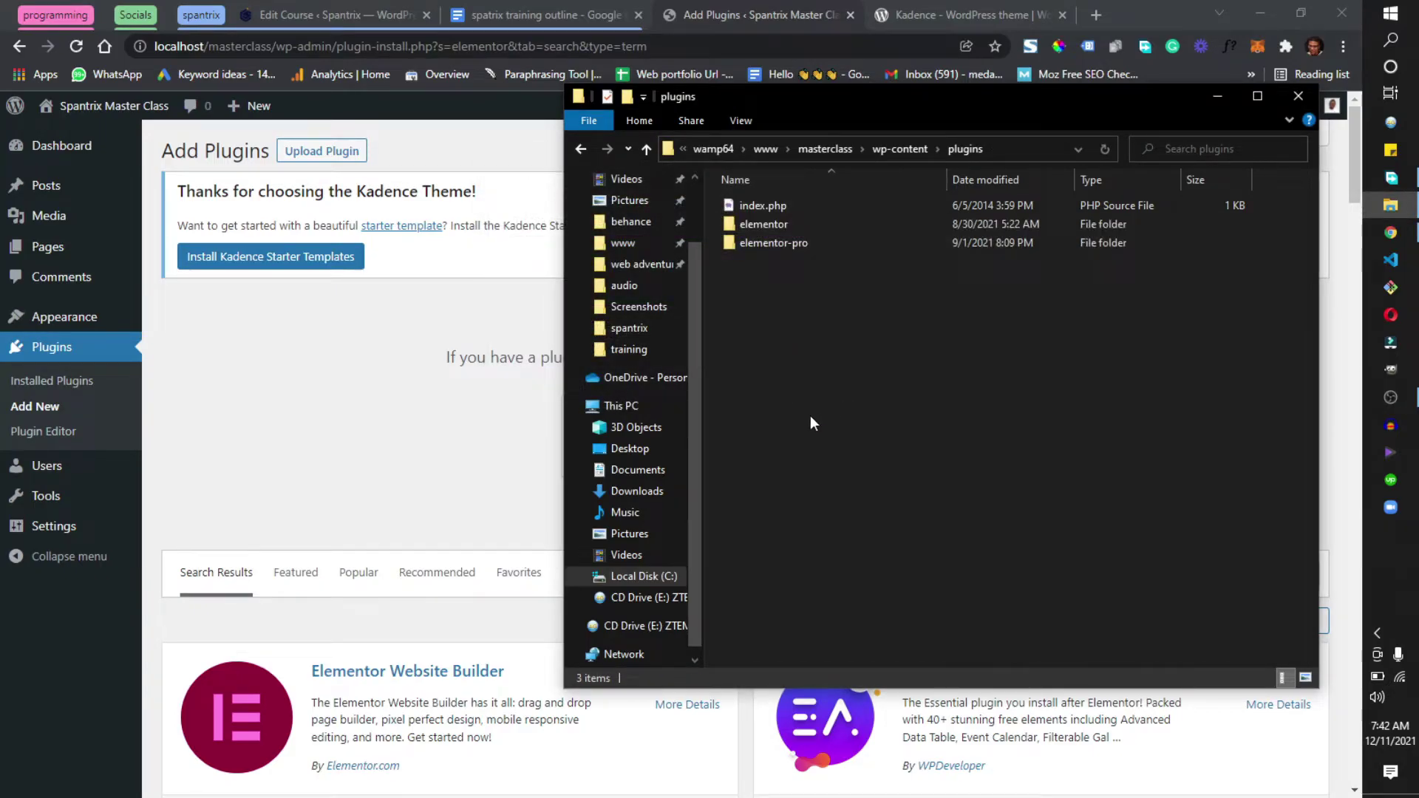
pyautogui.moveTo(643, 577)
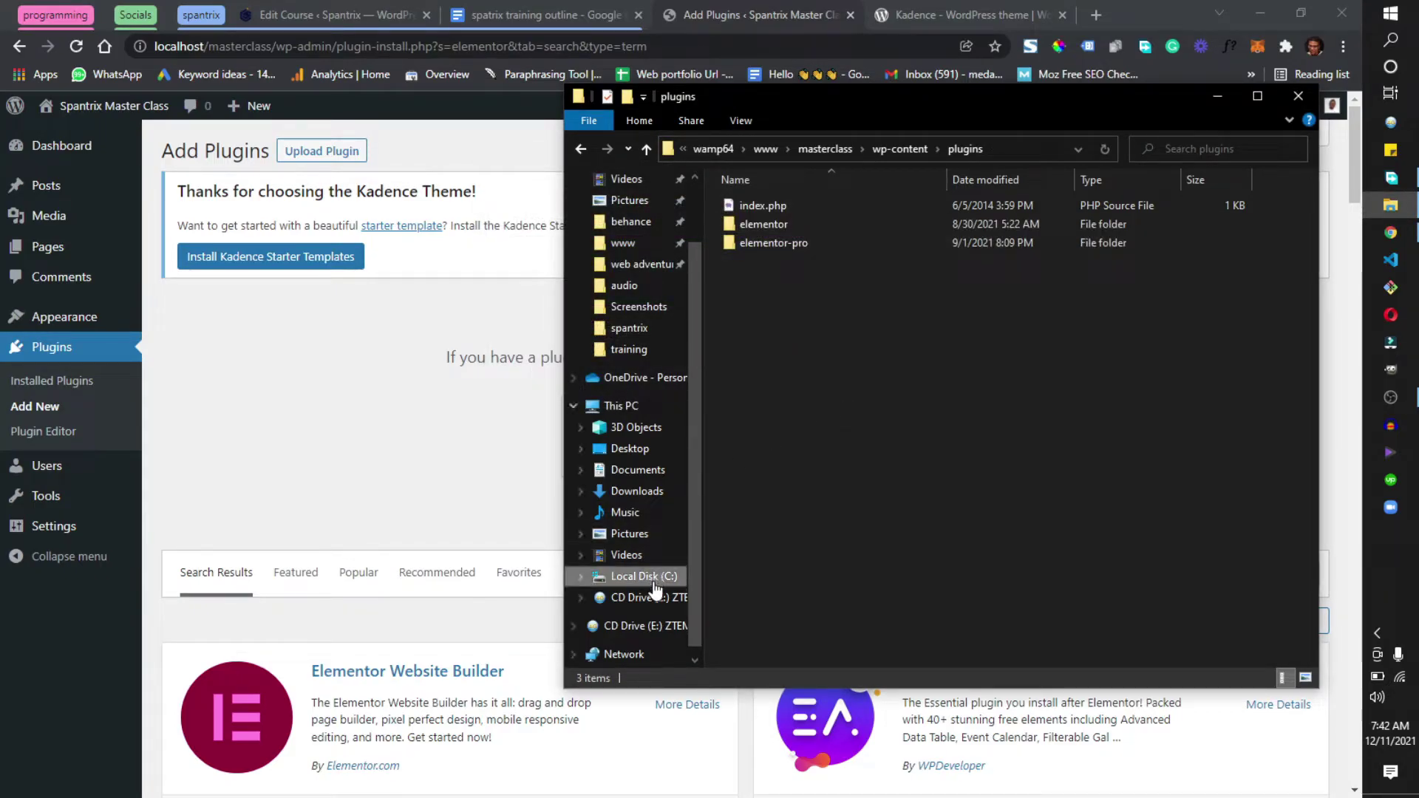
# Step: View C:\xampp\htdocs\masterclass\wp-content\plugins, which holds only akismet, then minimize Explorer
pyautogui.click(655, 590)
pyautogui.click(766, 359)
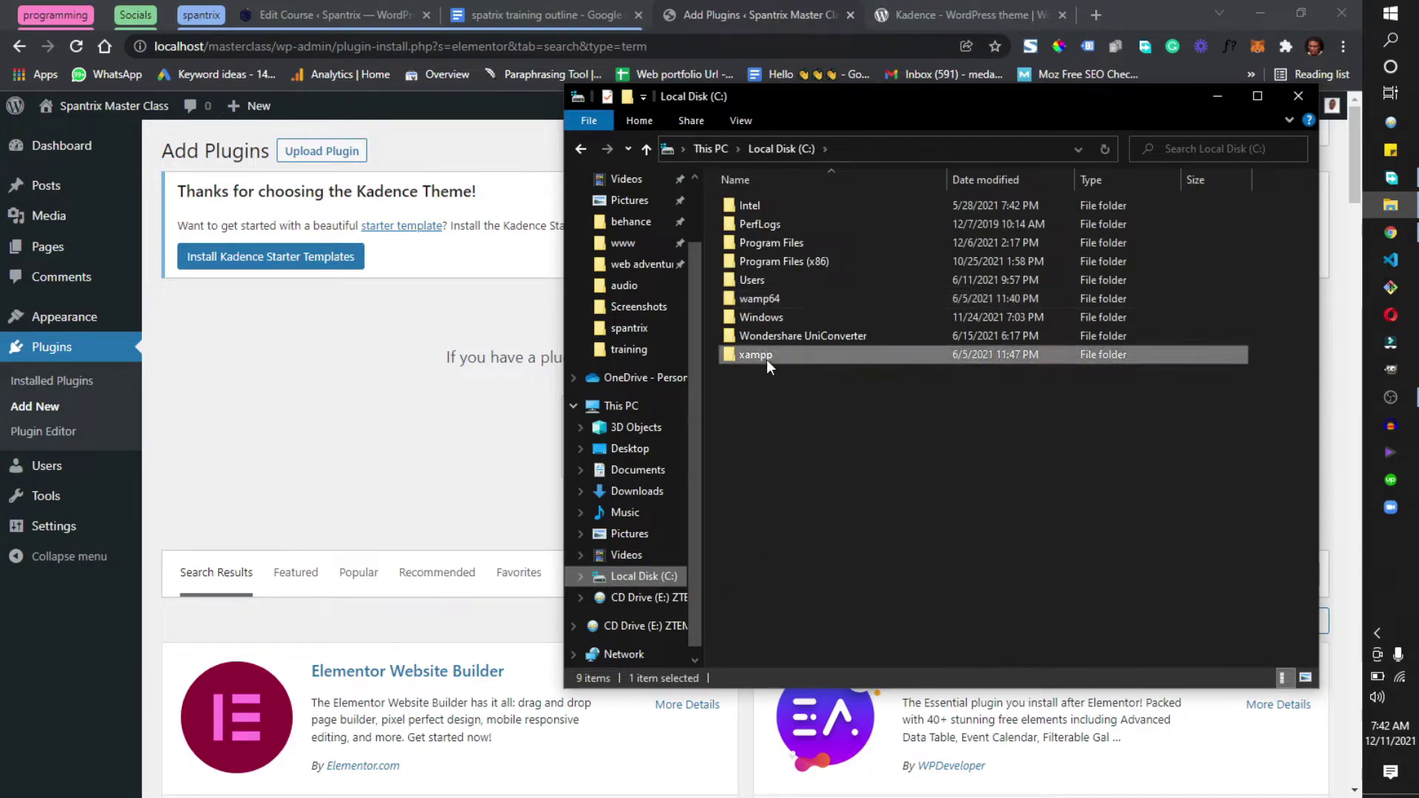
pyautogui.doubleClick(766, 359)
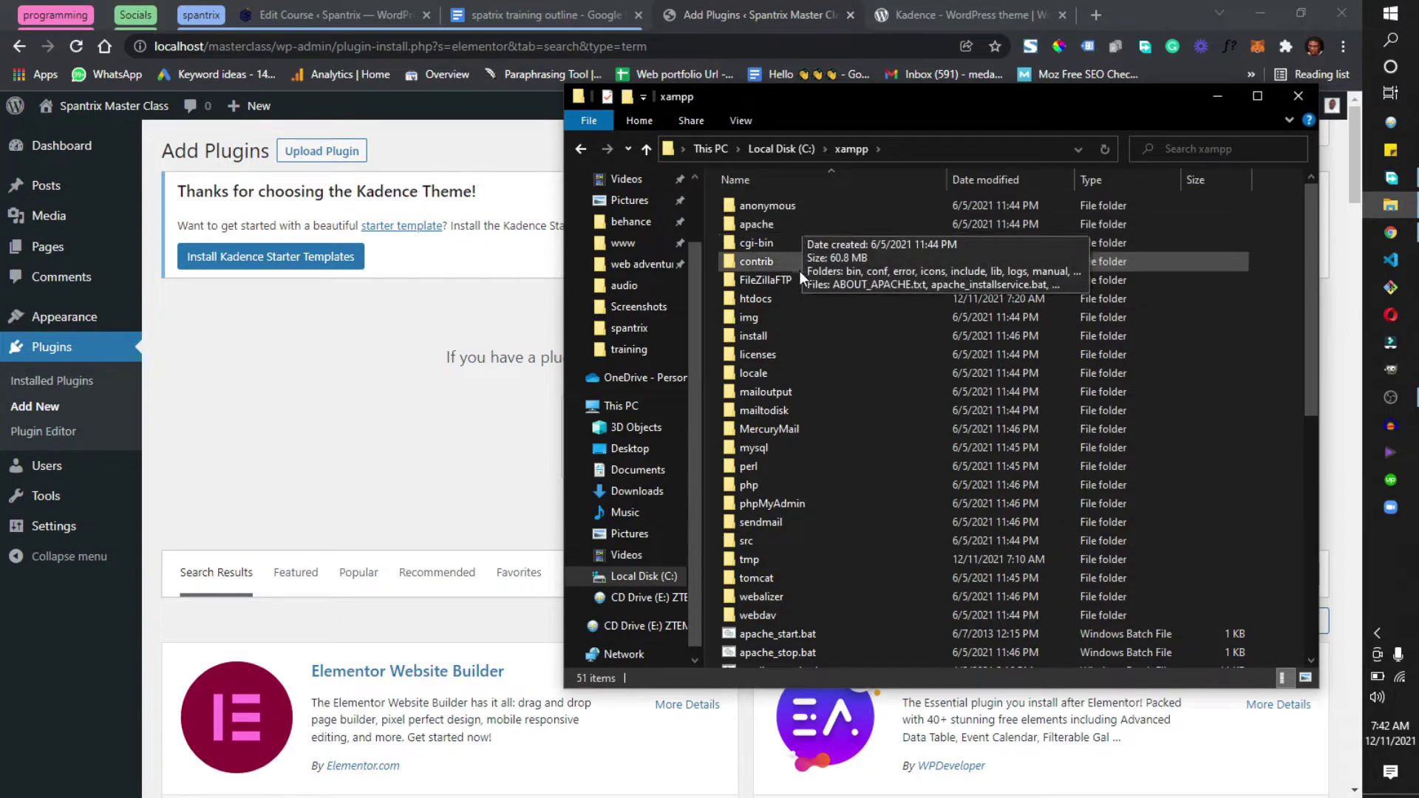
pyautogui.doubleClick(756, 294)
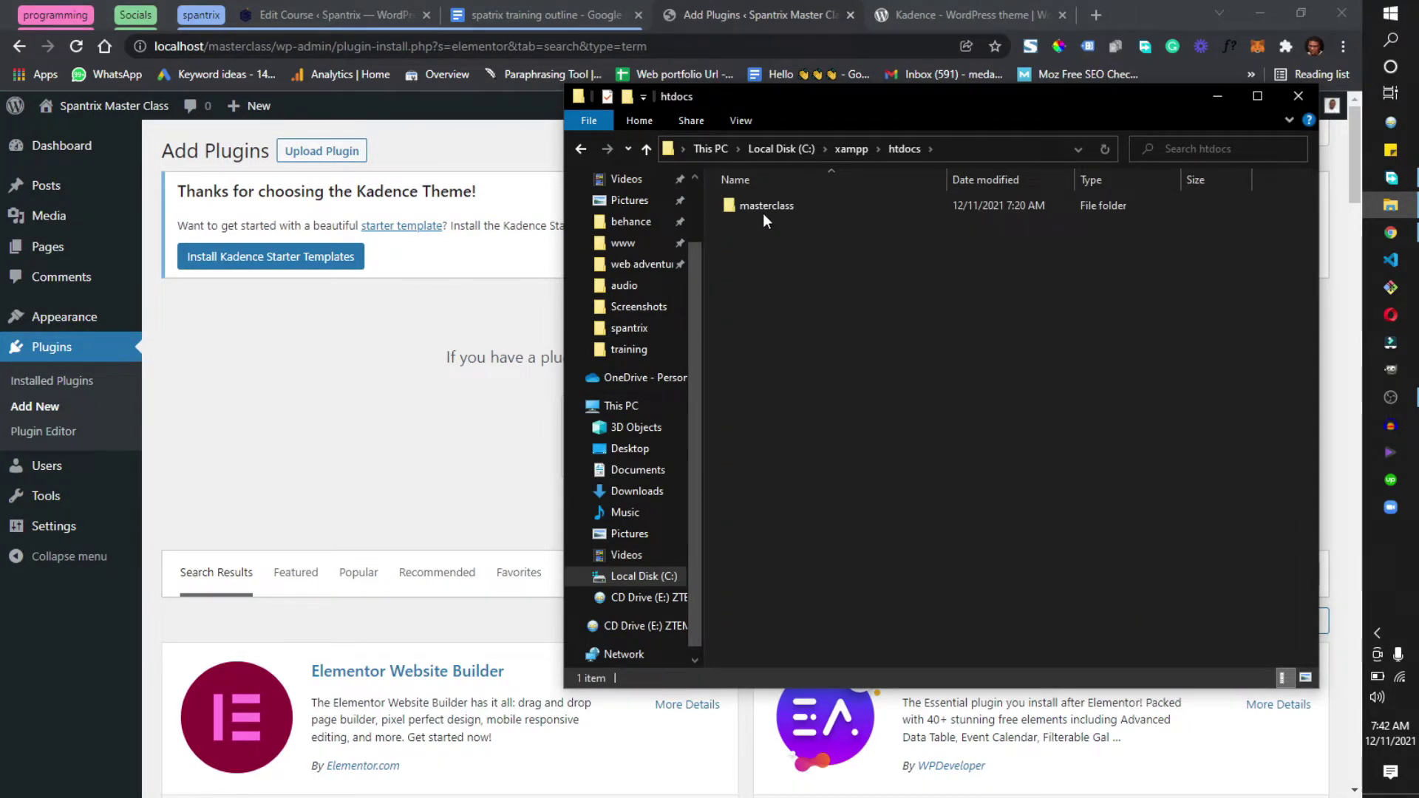
pyautogui.doubleClick(763, 213)
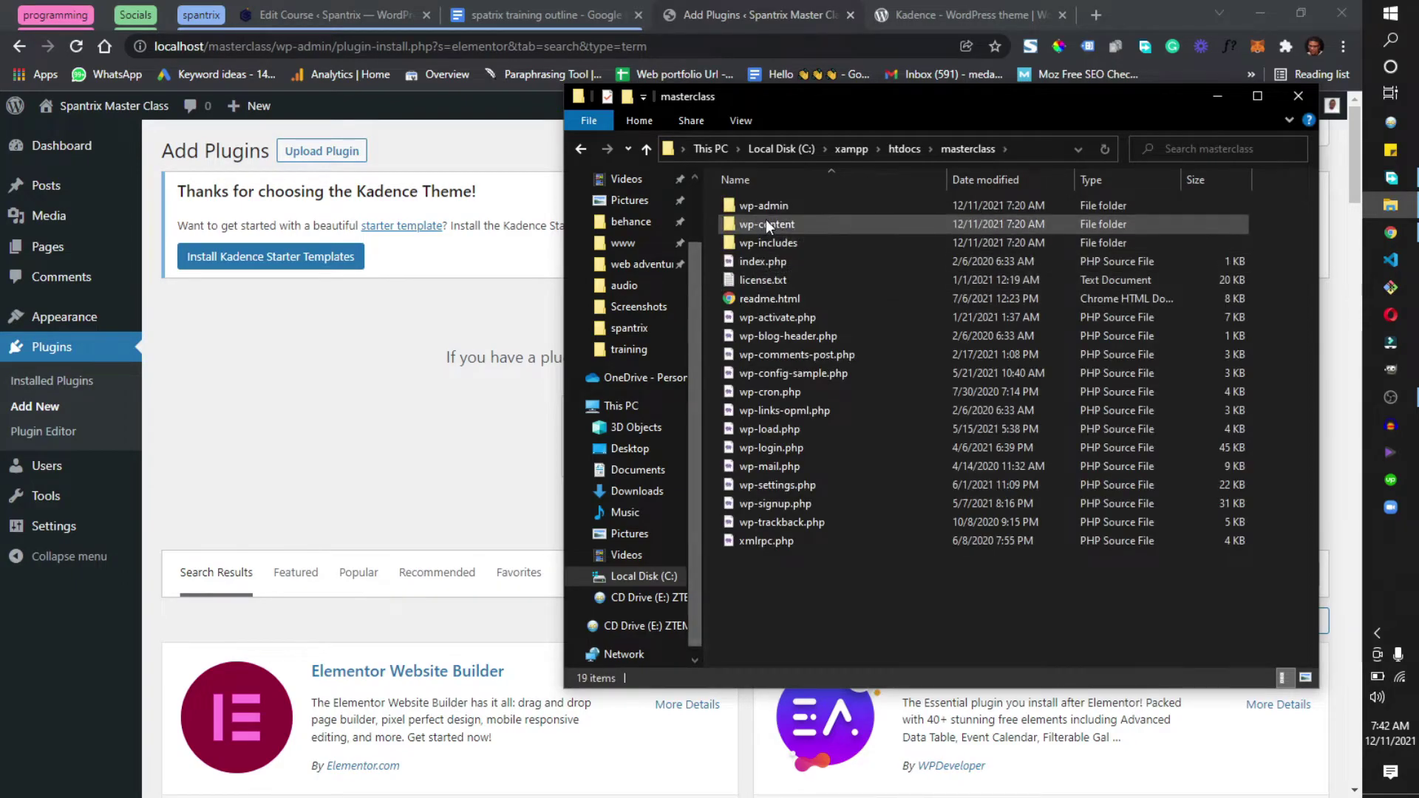
pyautogui.doubleClick(766, 224)
pyautogui.doubleClick(780, 202)
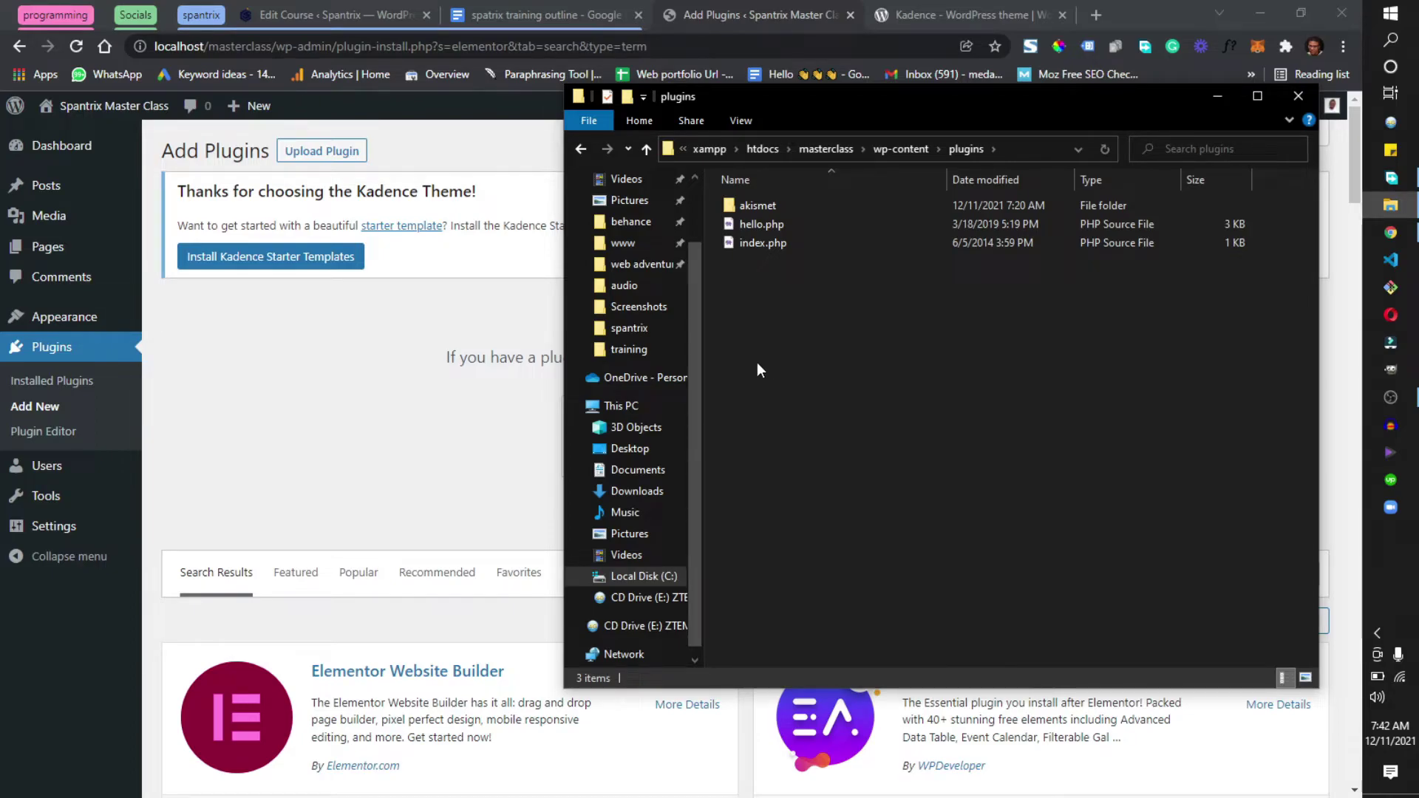
pyautogui.click(1216, 97)
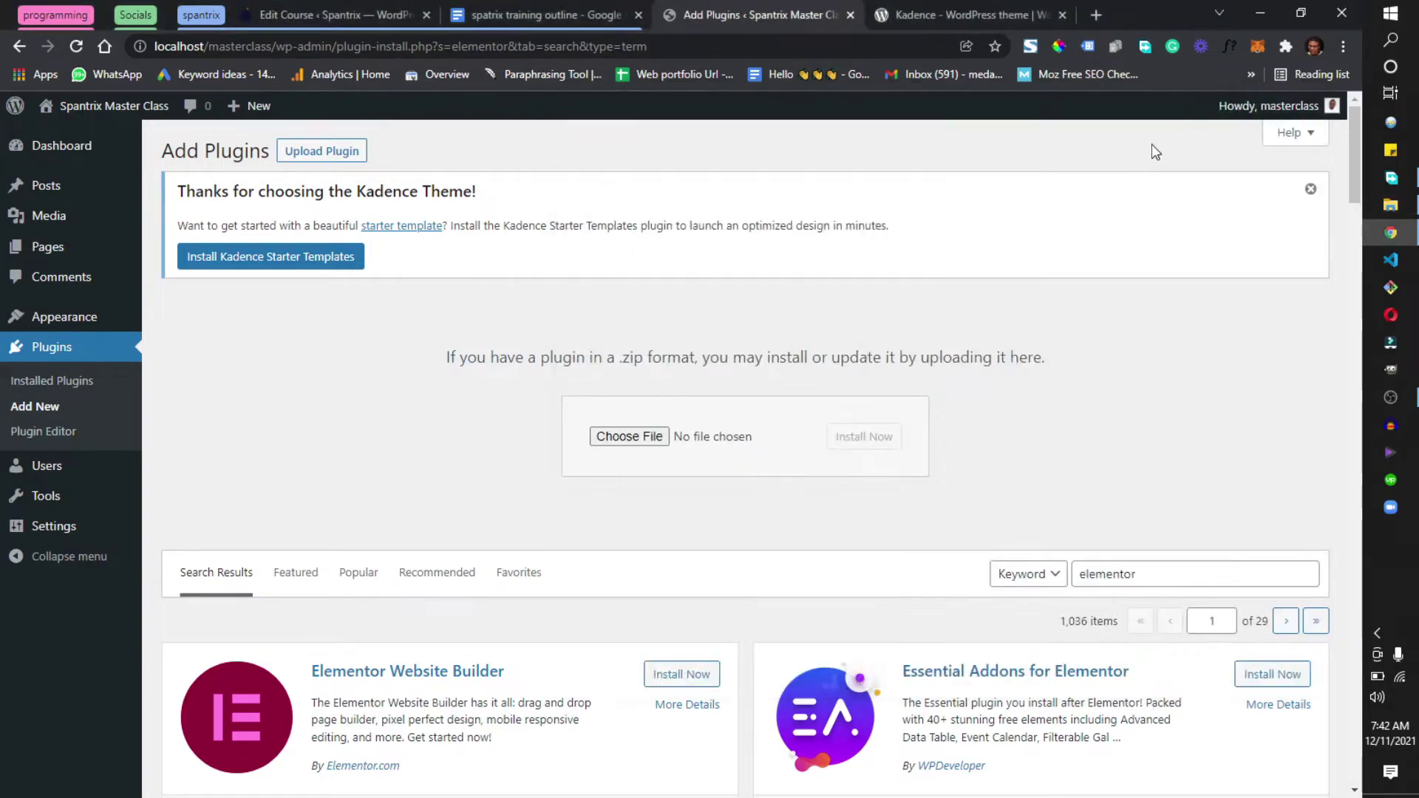
# Step: On Installed Plugins, select all plugins and apply the bulk Activate action to Elementor and Elementor Pro
pyautogui.click(52, 382)
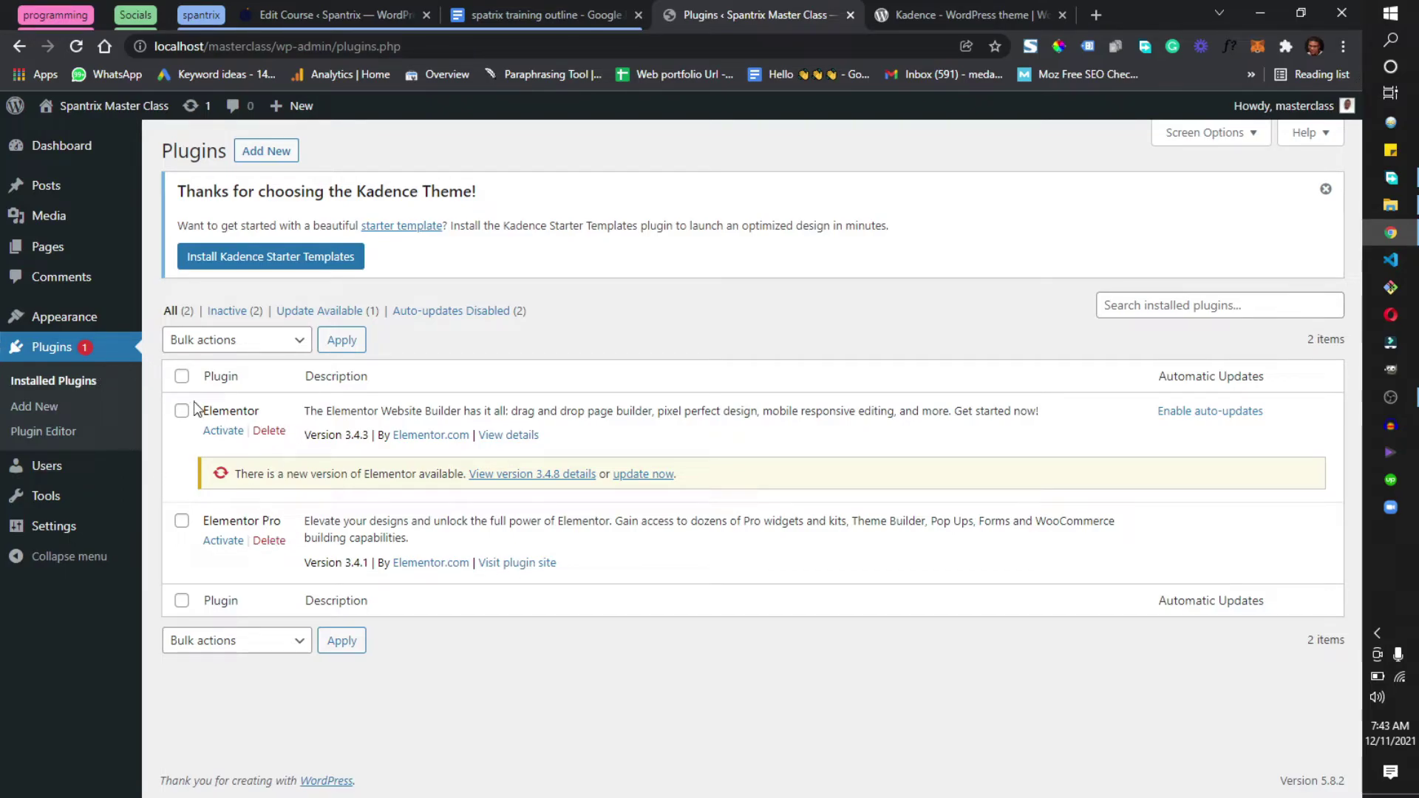
pyautogui.click(182, 377)
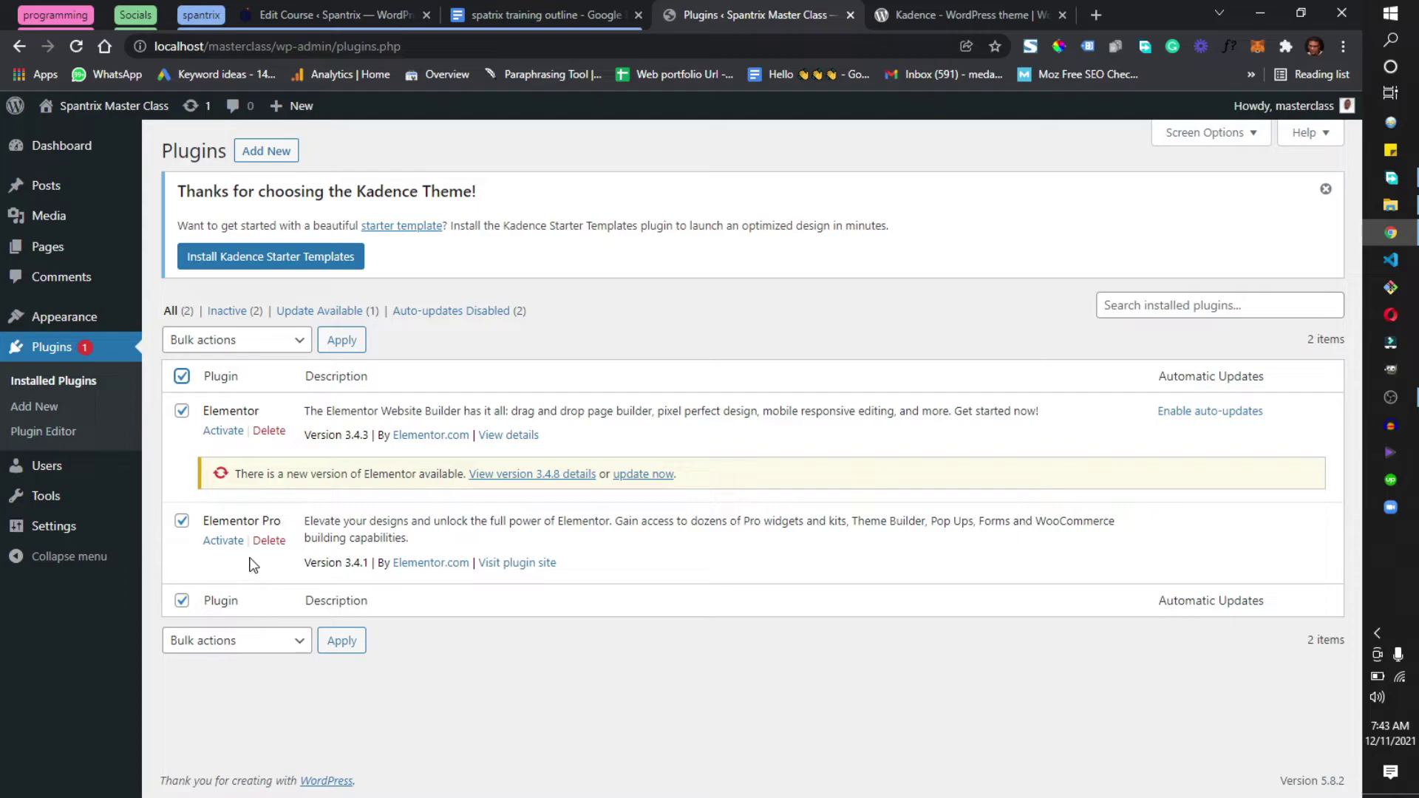
pyautogui.click(250, 346)
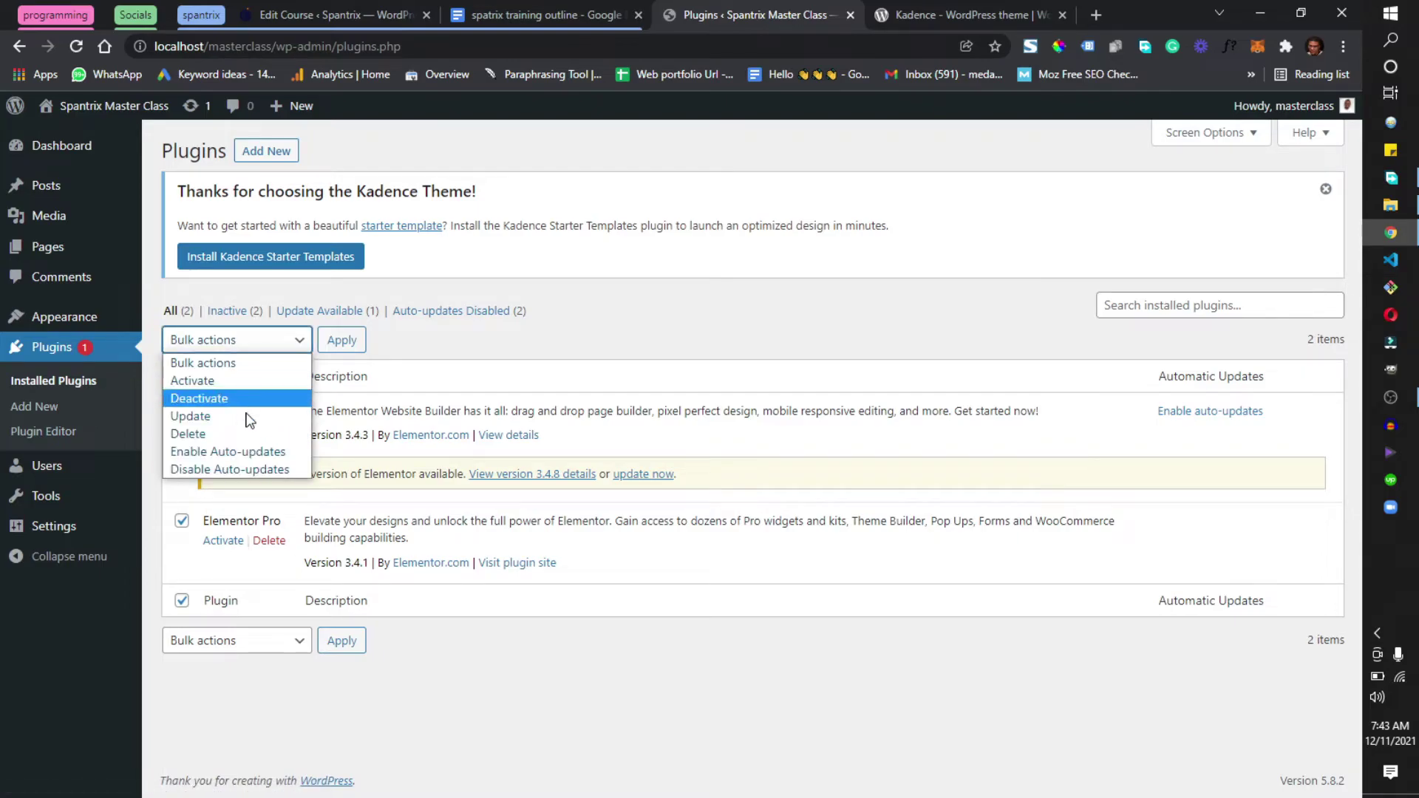
pyautogui.click(221, 382)
pyautogui.click(346, 342)
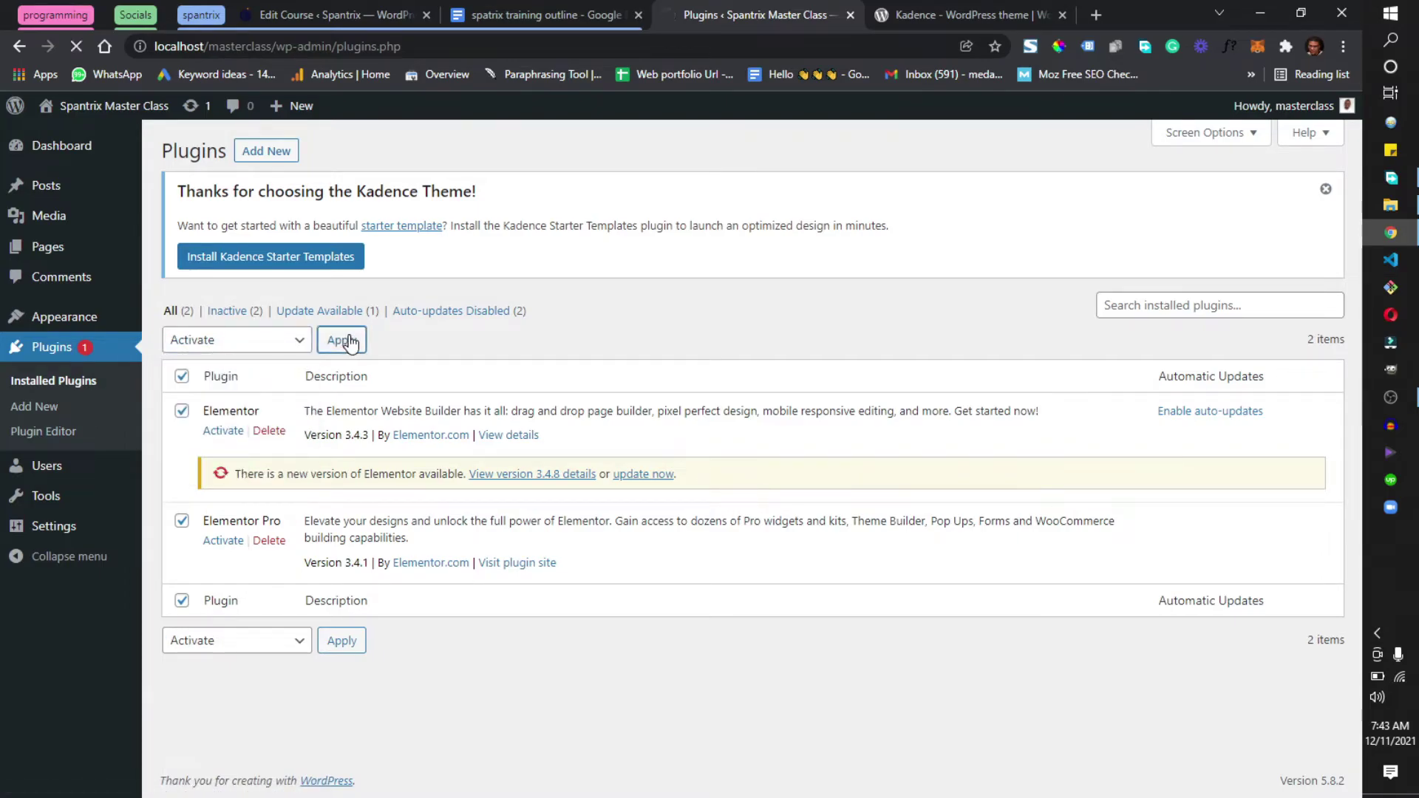